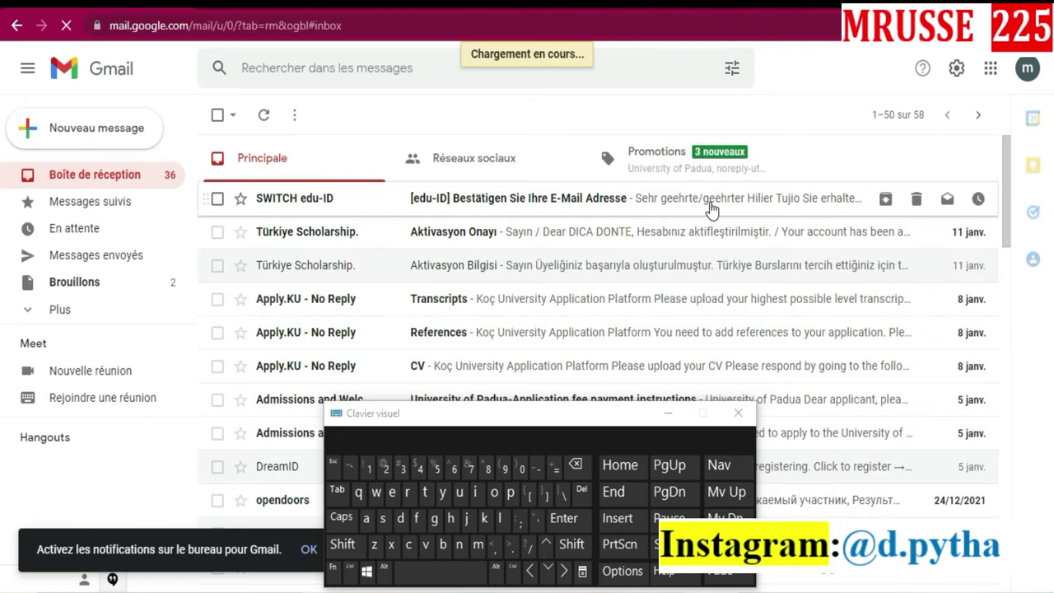
Step: Open the SWITCH edu-ID e-mail address confirmation message and translate it into French
{"action": "left_click", "coordinate": [712, 211]}
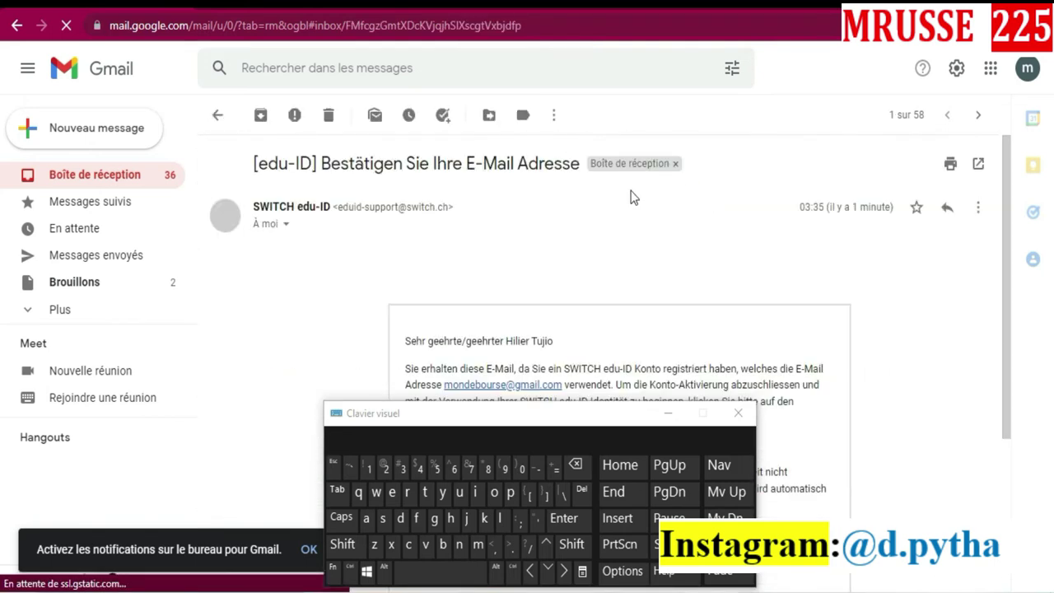
{"action": "scroll", "coordinate": [633, 197], "scroll_direction": "down", "scroll_amount": 4}
{"action": "scroll", "coordinate": [628, 190], "scroll_direction": "up", "scroll_amount": 2}
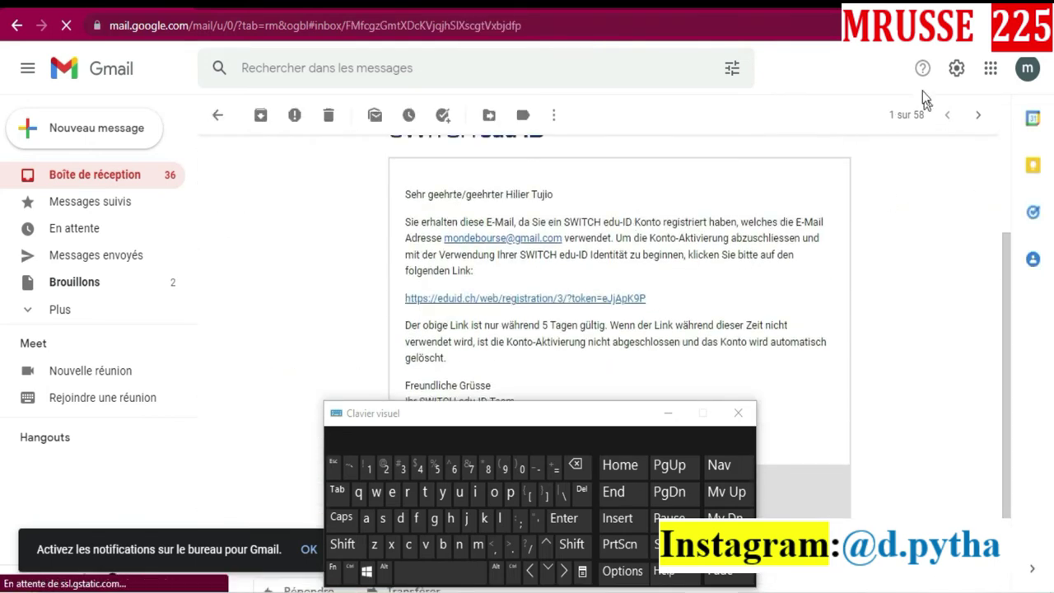
{"action": "right_click", "coordinate": [930, 234]}
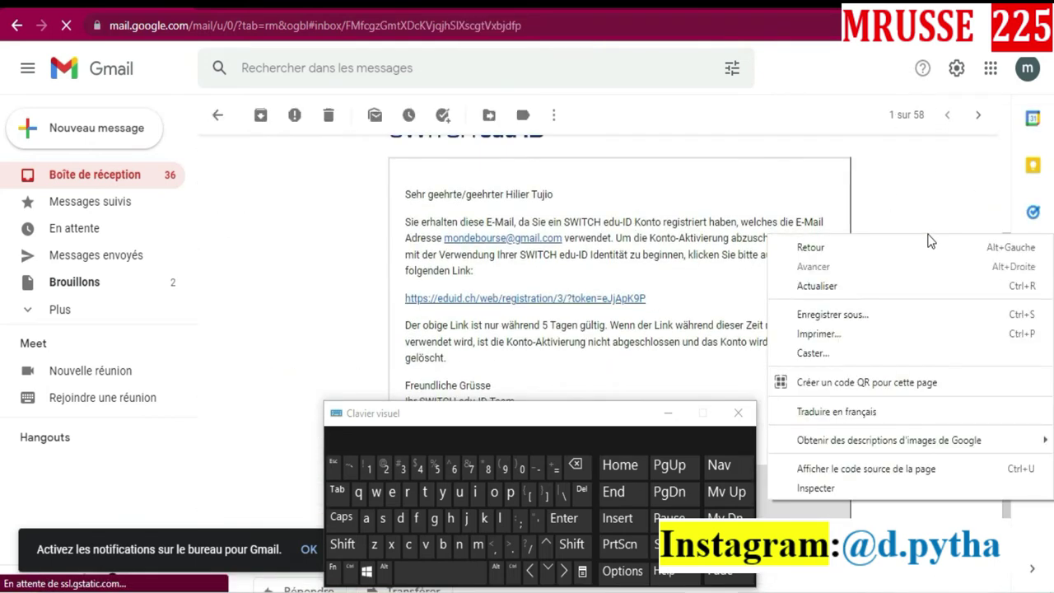
{"action": "left_click", "coordinate": [905, 418]}
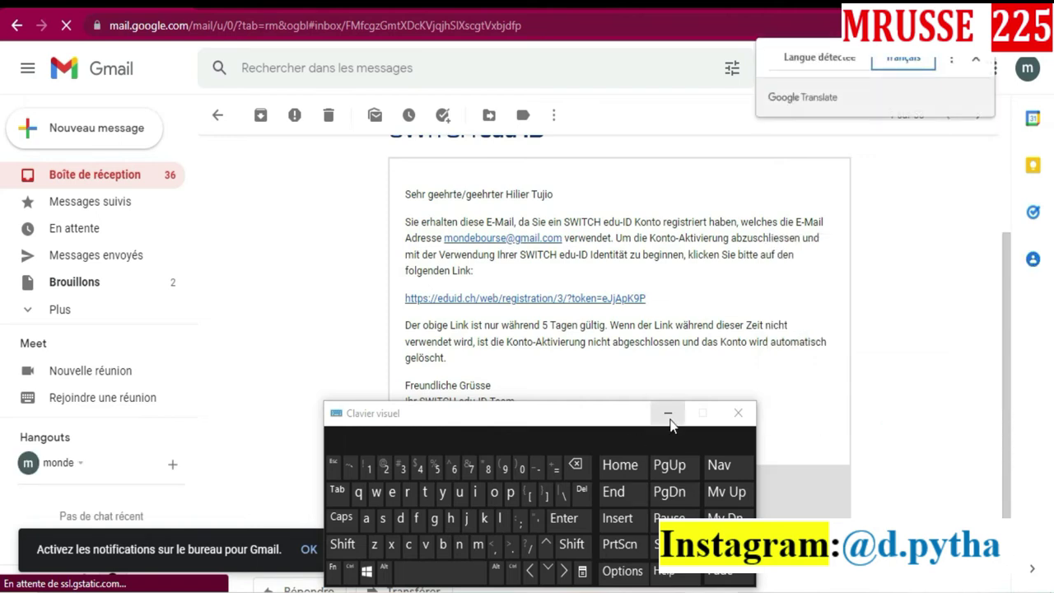
{"action": "left_click_drag", "start_coordinate": [619, 416], "coordinate": [768, 497]}
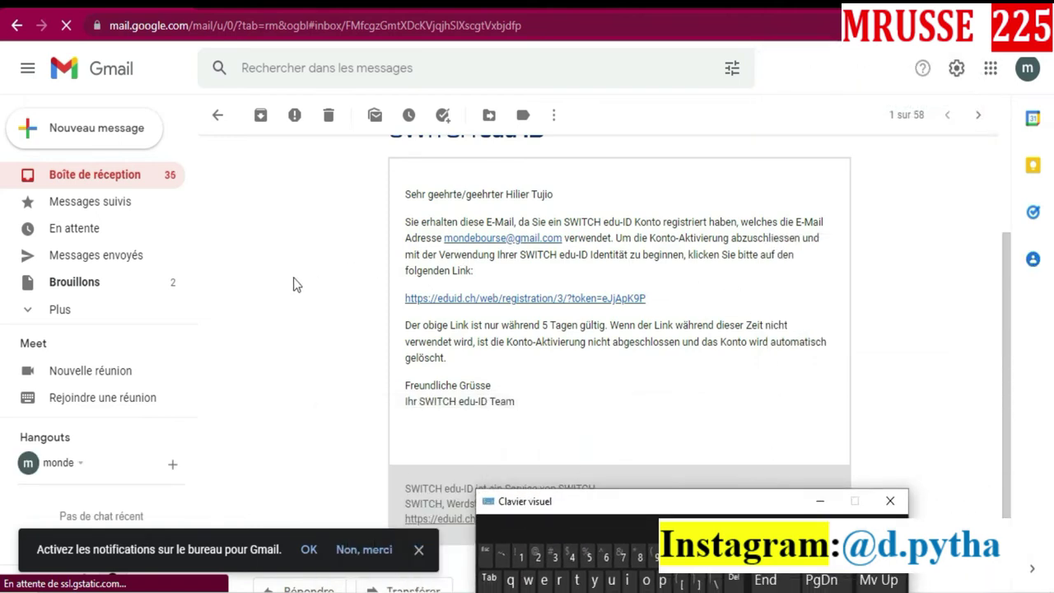
{"action": "right_click", "coordinate": [900, 198]}
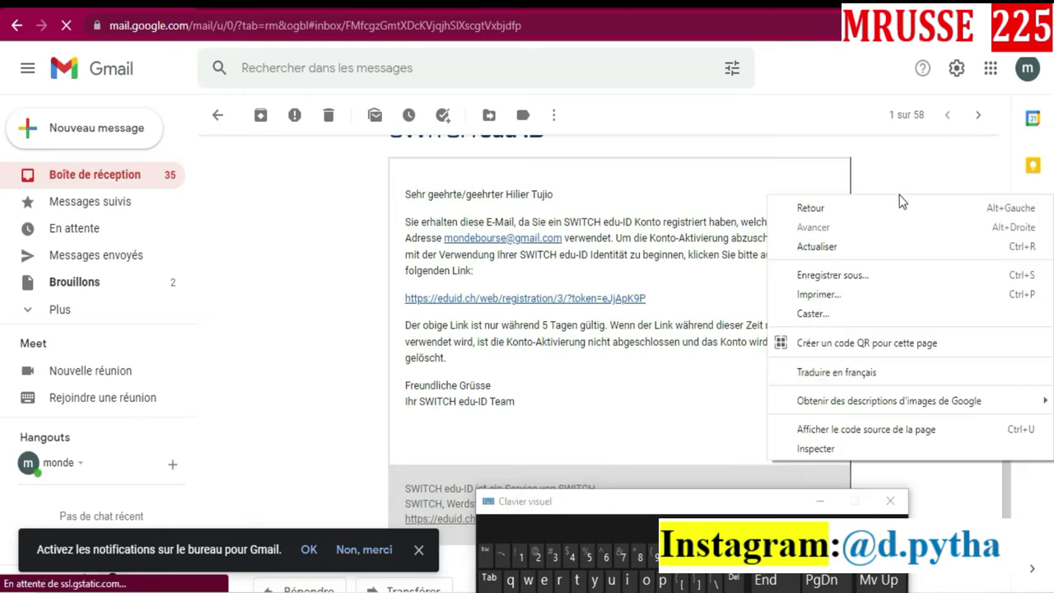
{"action": "left_click", "coordinate": [861, 372]}
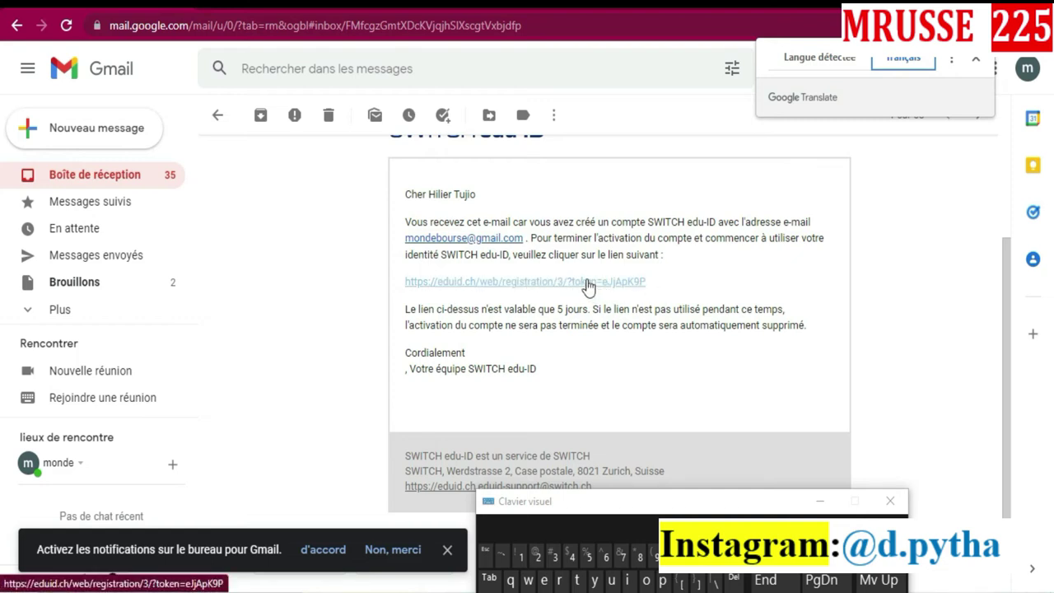
Step: Activate the account through the registration link in the e-mail and return to the browser window where the account creation started
{"action": "left_click", "coordinate": [473, 288]}
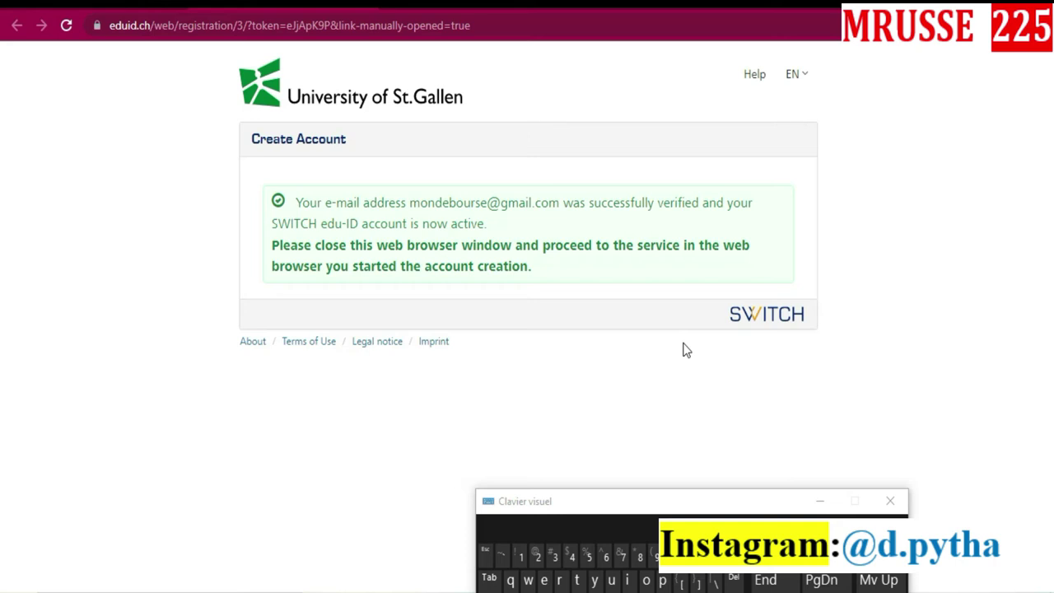
{"action": "left_click_drag", "start_coordinate": [729, 511], "coordinate": [751, 324]}
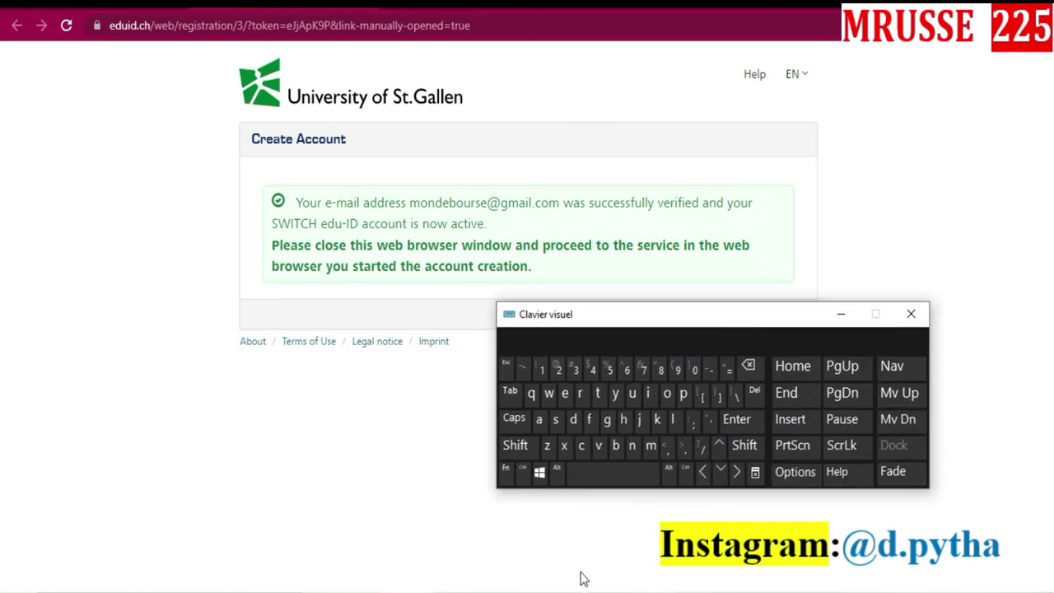
{"action": "mouse_move", "coordinate": [602, 591]}
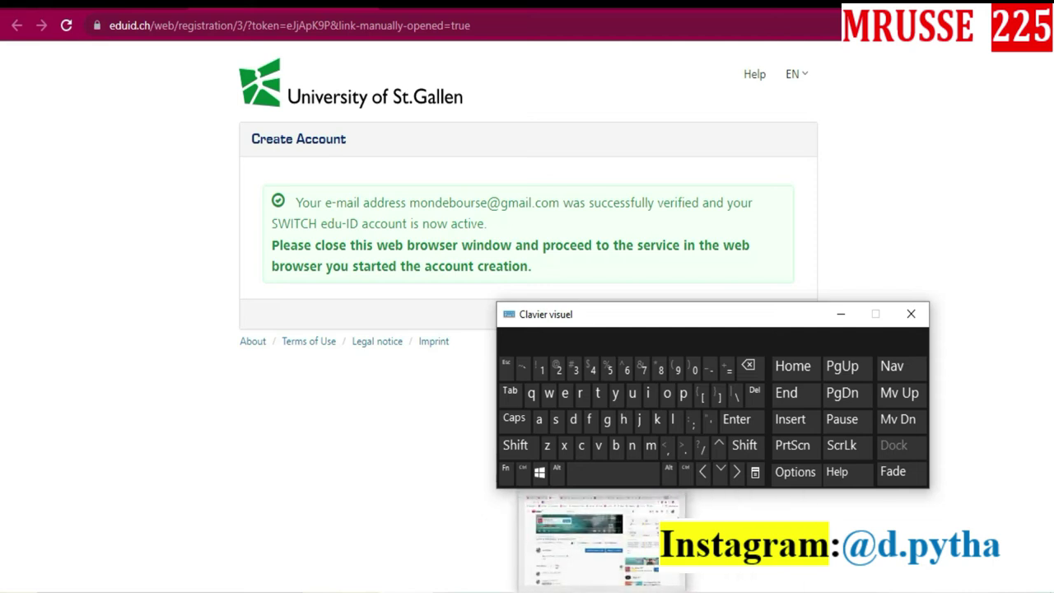
{"action": "left_click", "coordinate": [614, 547]}
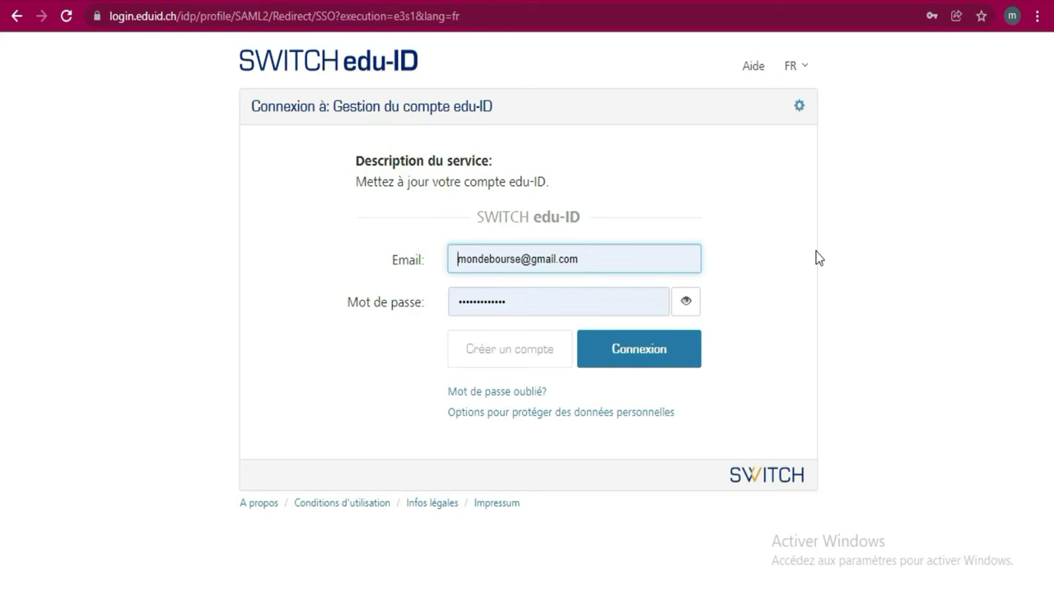
Step: Sign in to the edu-ID account management service with the prefilled e-mail address and saved password
{"action": "left_click", "coordinate": [609, 256]}
{"action": "left_click", "coordinate": [607, 258]}
{"action": "left_click", "coordinate": [744, 239]}
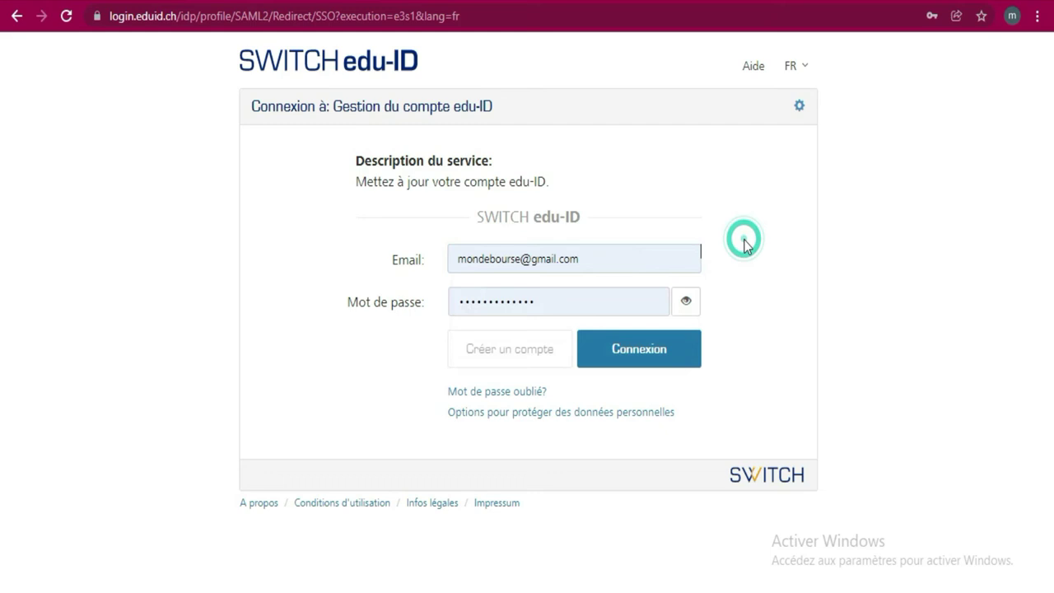
{"action": "left_click", "coordinate": [585, 259]}
{"action": "left_click_drag", "start_coordinate": [591, 259], "coordinate": [366, 263]}
{"action": "left_click", "coordinate": [363, 259]}
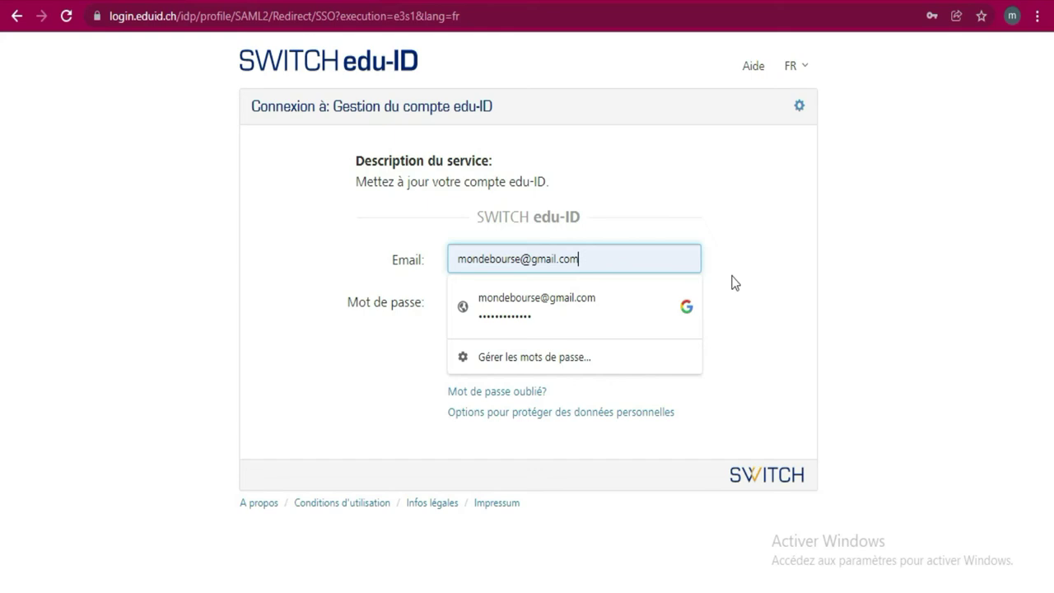
{"action": "left_click", "coordinate": [783, 274]}
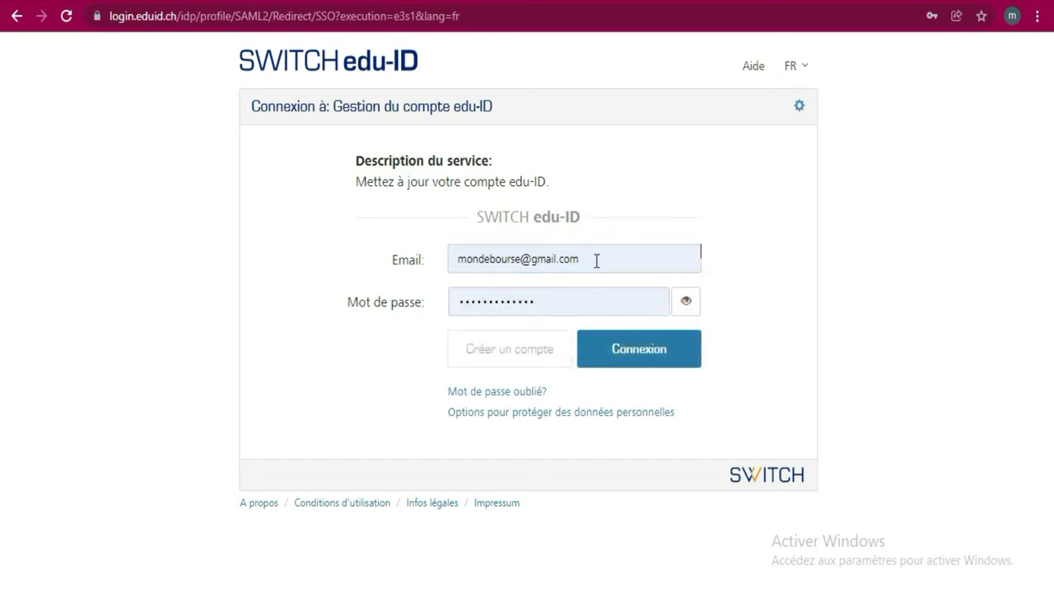
{"action": "left_click", "coordinate": [638, 353]}
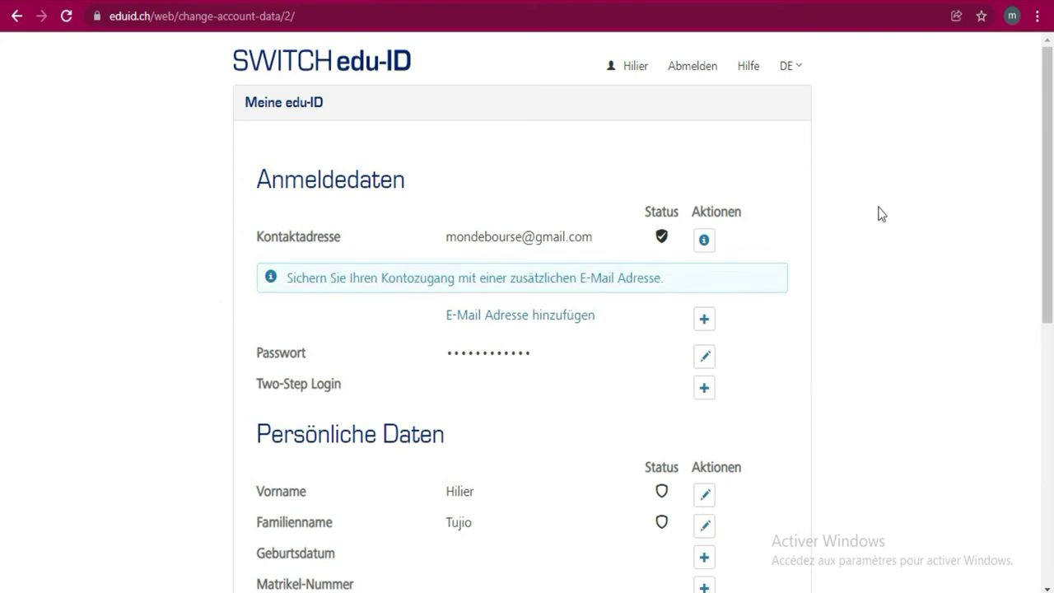
Step: Change the display language of the edu-ID account page to French (FR)
{"action": "scroll", "coordinate": [866, 244], "scroll_direction": "down", "scroll_amount": 3}
{"action": "scroll", "coordinate": [866, 242], "scroll_direction": "up", "scroll_amount": 3}
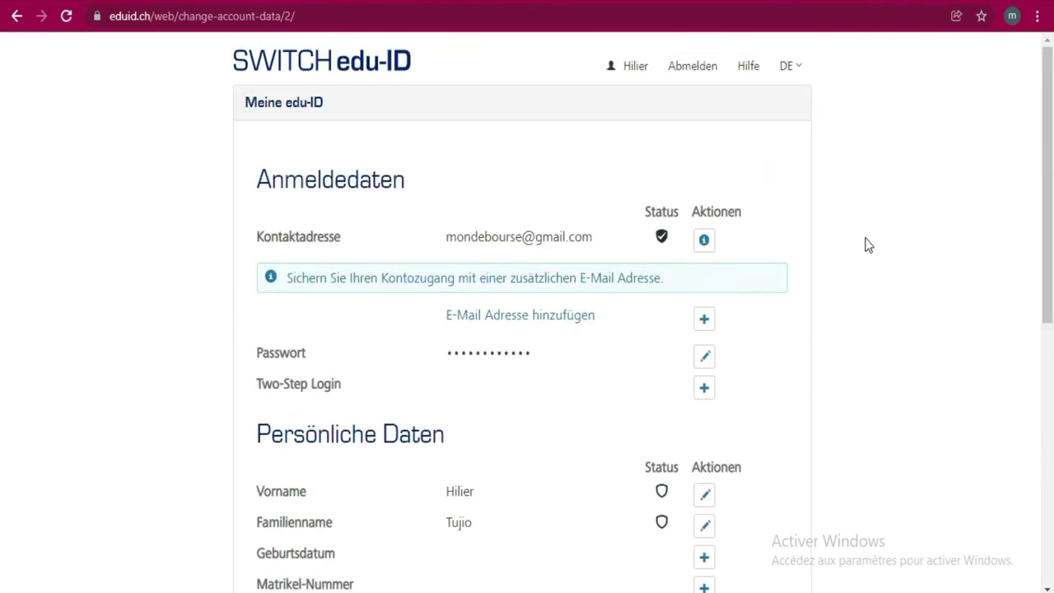
{"action": "left_click", "coordinate": [793, 71]}
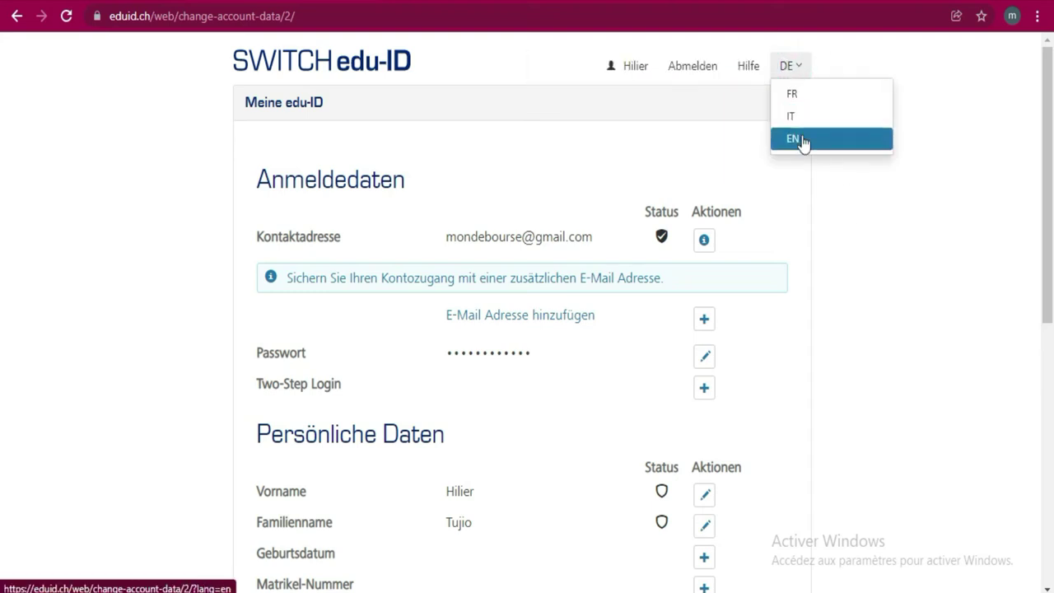
{"action": "left_click", "coordinate": [798, 95]}
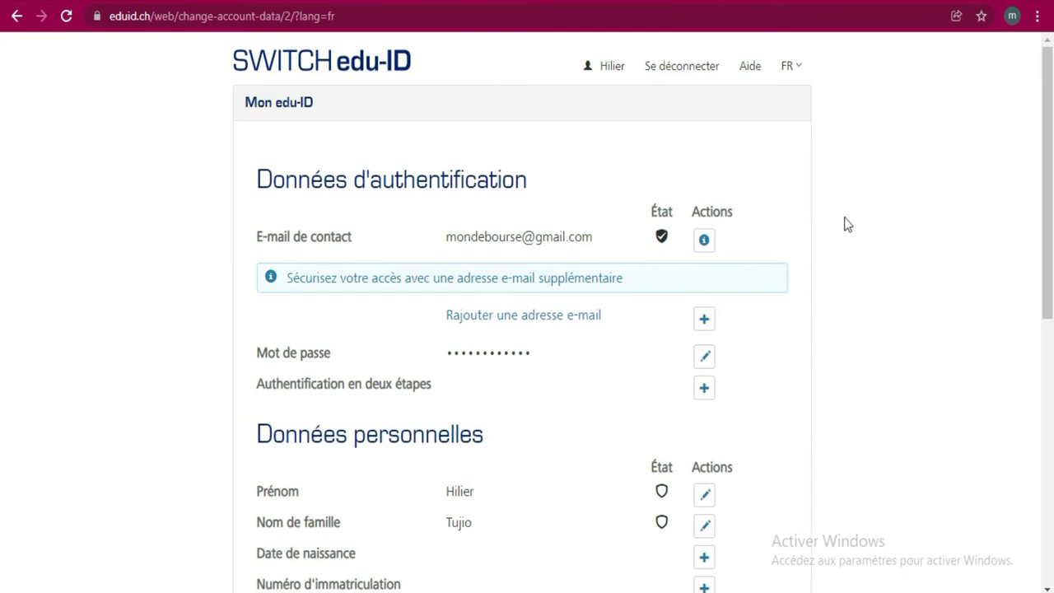
Step: Review the two-step authentication settings of the account and return to the account data page
{"action": "scroll", "coordinate": [846, 219], "scroll_direction": "down", "scroll_amount": 1}
{"action": "scroll", "coordinate": [846, 220], "scroll_direction": "up", "scroll_amount": 1}
{"action": "mouse_move", "coordinate": [662, 239]}
{"action": "left_click", "coordinate": [705, 388]}
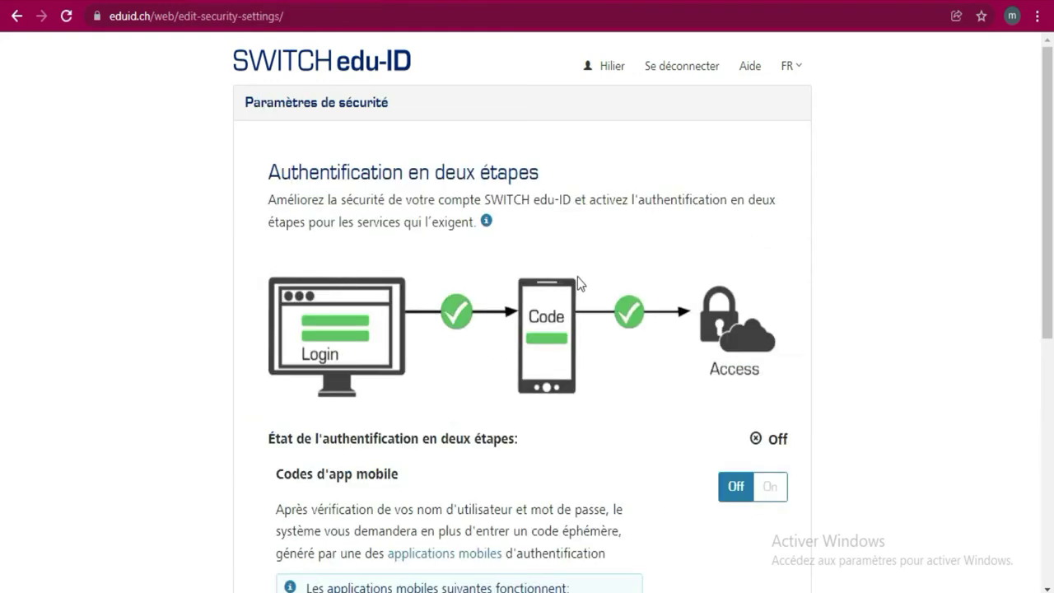
{"action": "scroll", "coordinate": [739, 296], "scroll_direction": "down", "scroll_amount": 3}
{"action": "scroll", "coordinate": [740, 296], "scroll_direction": "up", "scroll_amount": 3}
{"action": "left_click", "coordinate": [19, 16]}
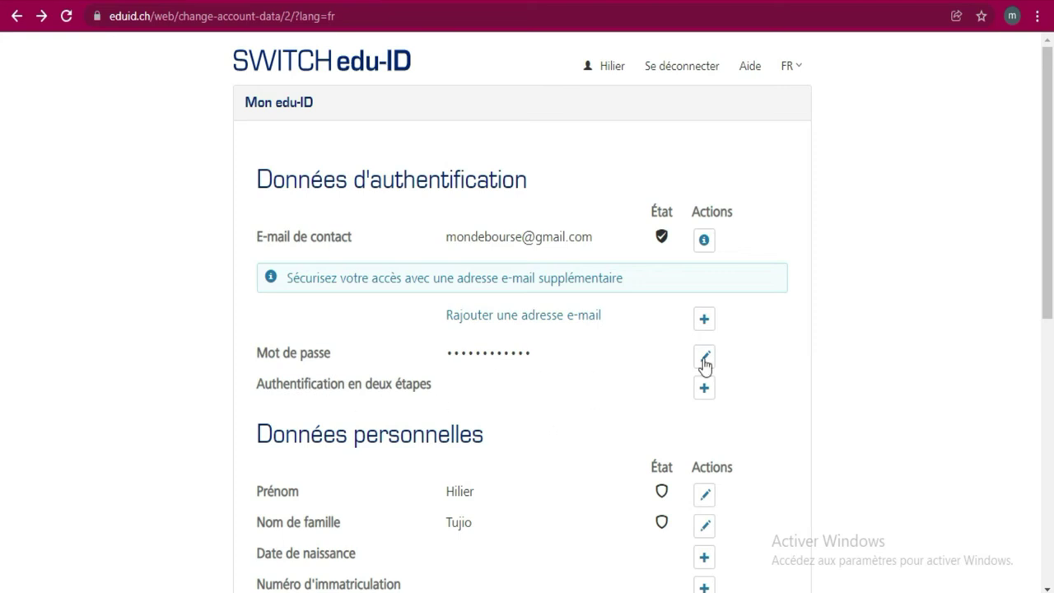
Step: Add the date of birth to the personal data by choosing its day, month and year, and save it
{"action": "scroll", "coordinate": [550, 360], "scroll_direction": "down", "scroll_amount": 1}
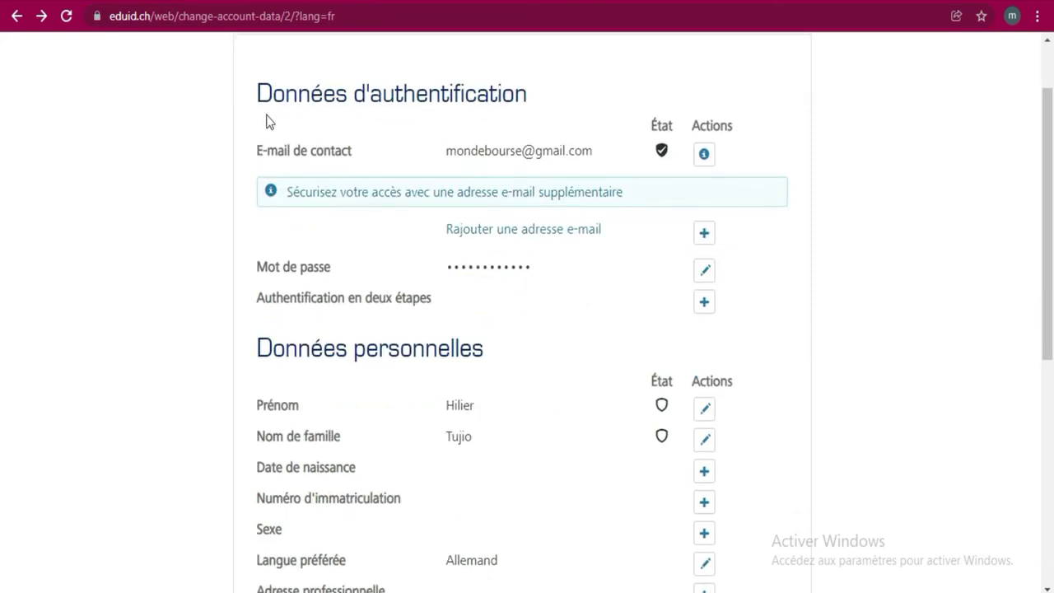
{"action": "scroll", "coordinate": [635, 216], "scroll_direction": "down", "scroll_amount": 1}
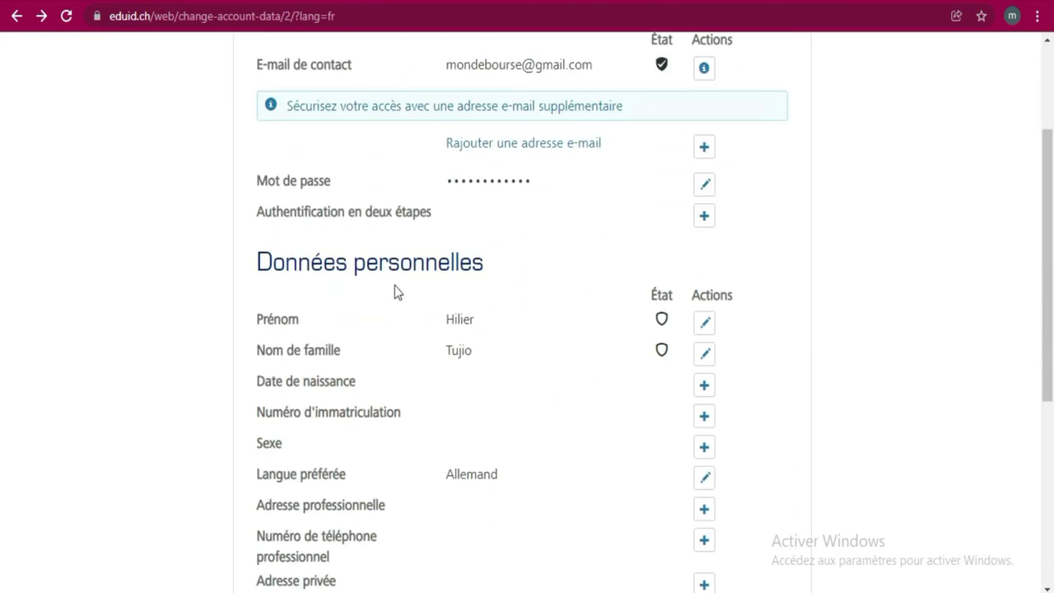
{"action": "scroll", "coordinate": [438, 245], "scroll_direction": "down", "scroll_amount": 2}
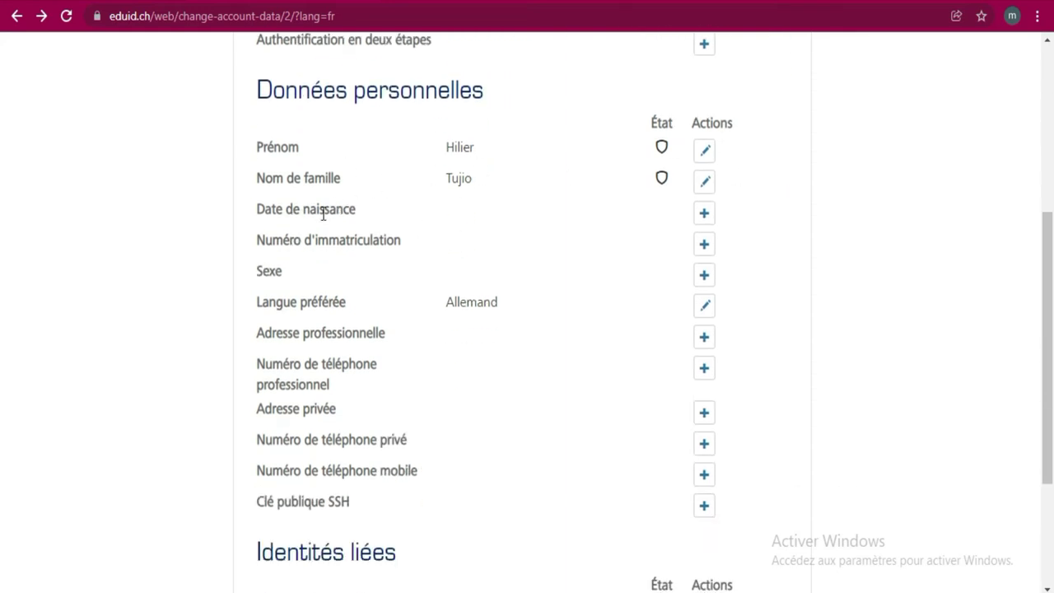
{"action": "left_click", "coordinate": [704, 216]}
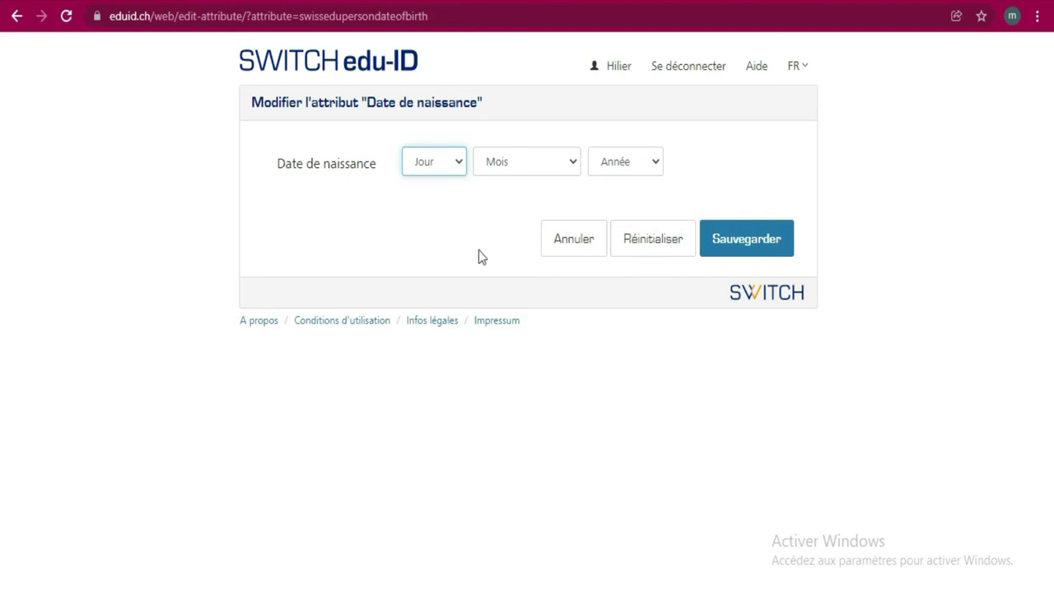
{"action": "left_click", "coordinate": [456, 159]}
{"action": "left_click", "coordinate": [435, 246]}
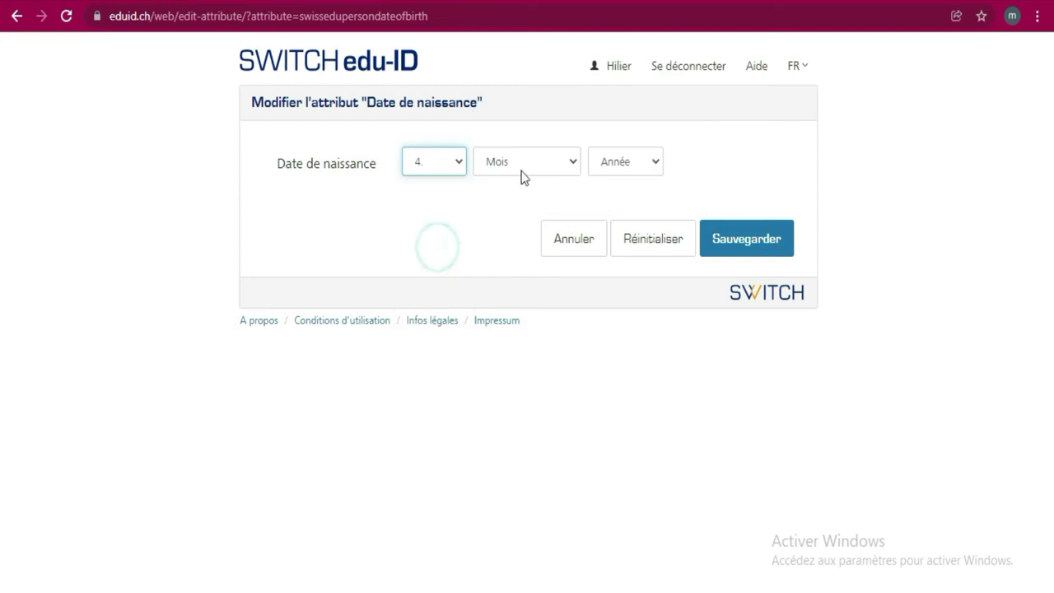
{"action": "left_click", "coordinate": [536, 164]}
{"action": "left_click", "coordinate": [516, 201]}
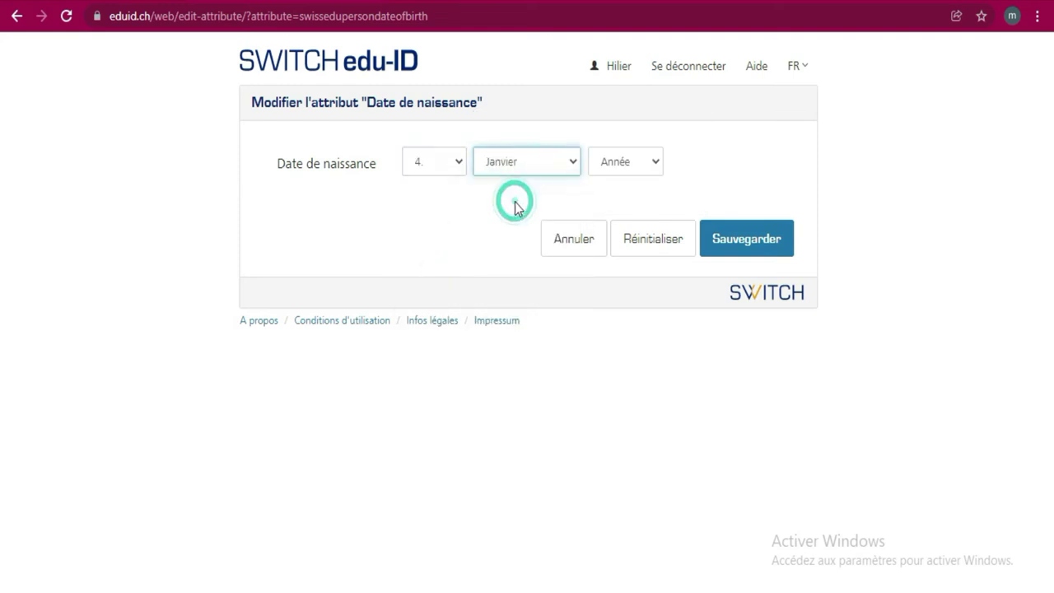
{"action": "left_click", "coordinate": [651, 163]}
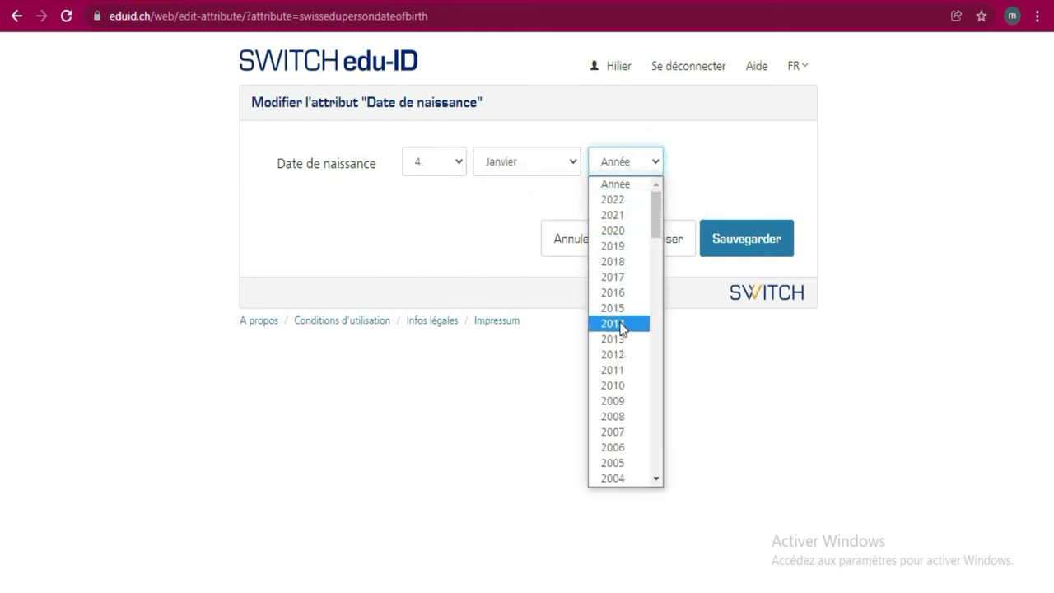
{"action": "left_click", "coordinate": [625, 479]}
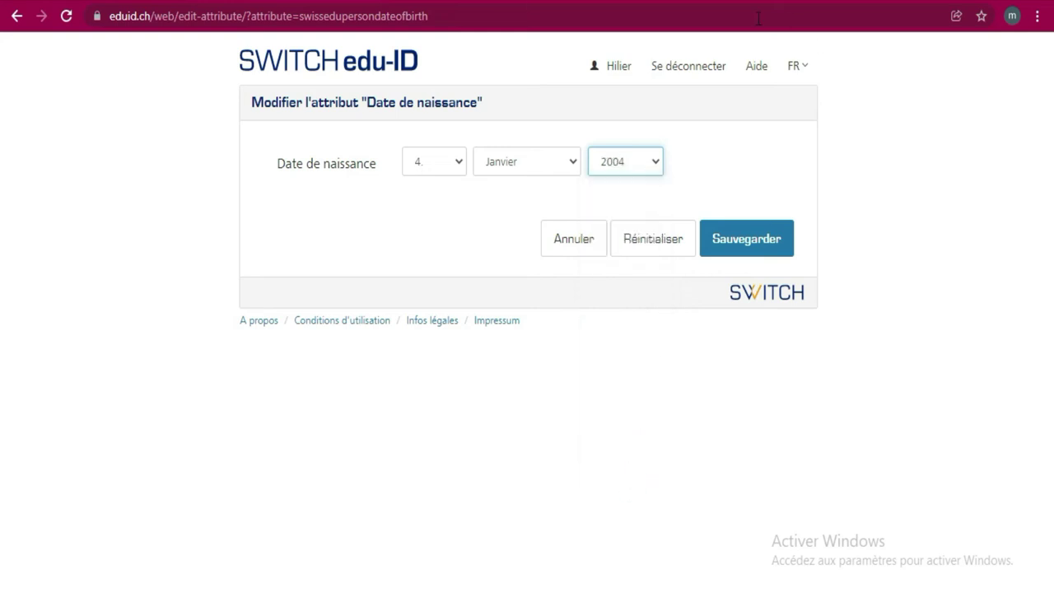
{"action": "left_click", "coordinate": [759, 253]}
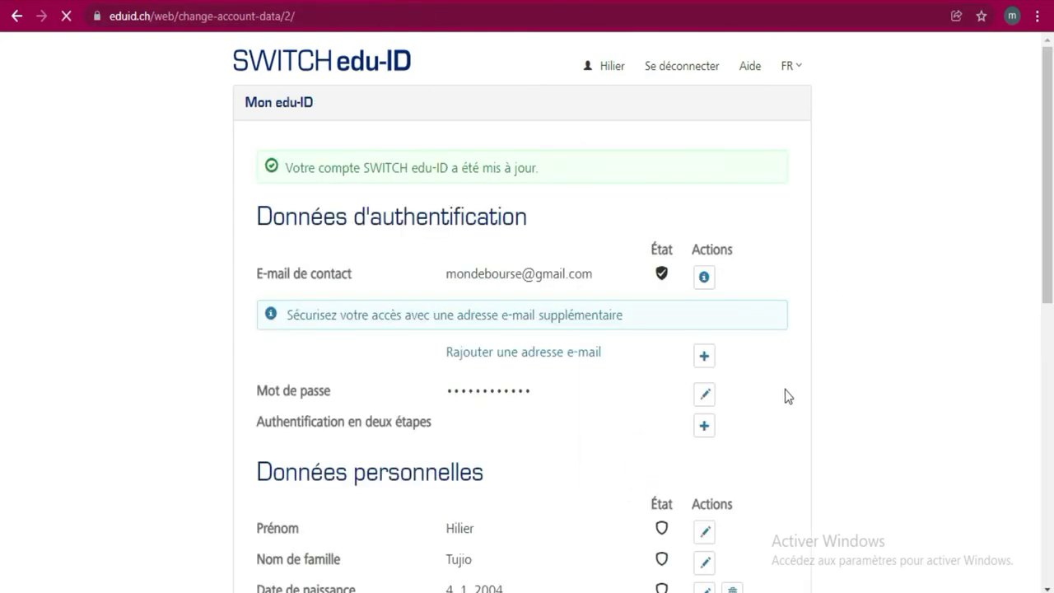
{"action": "scroll", "coordinate": [505, 311], "scroll_direction": "down", "scroll_amount": 2}
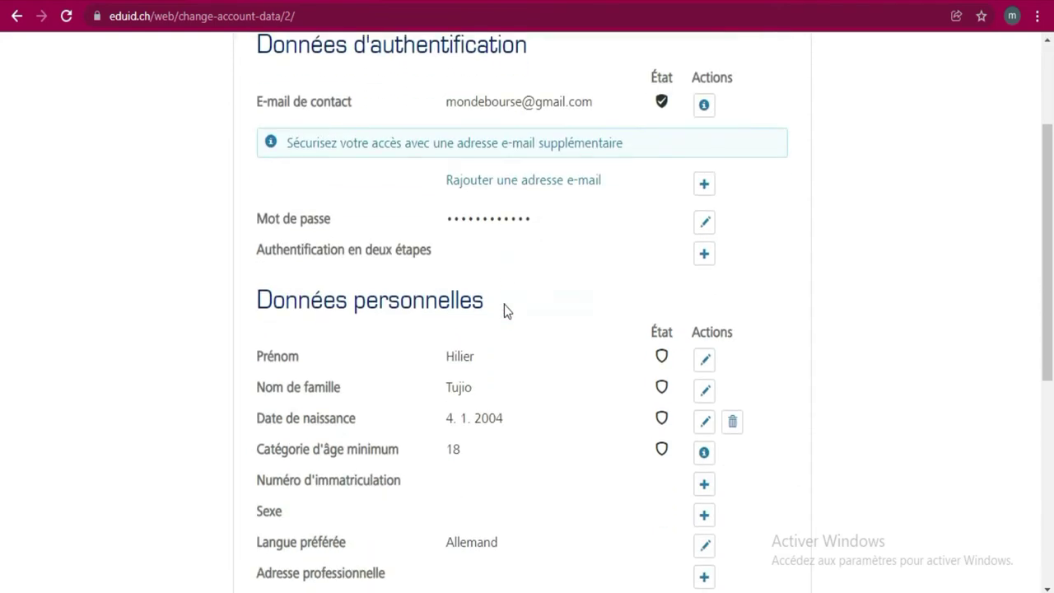
{"action": "scroll", "coordinate": [544, 321], "scroll_direction": "down", "scroll_amount": 2}
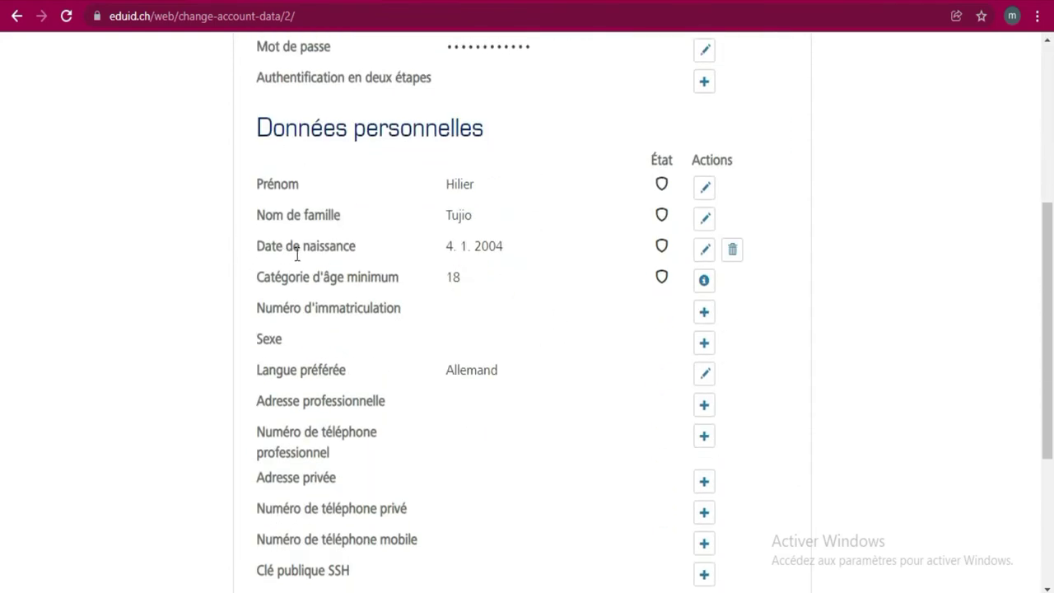
{"action": "mouse_move", "coordinate": [668, 252]}
{"action": "left_click", "coordinate": [706, 314]}
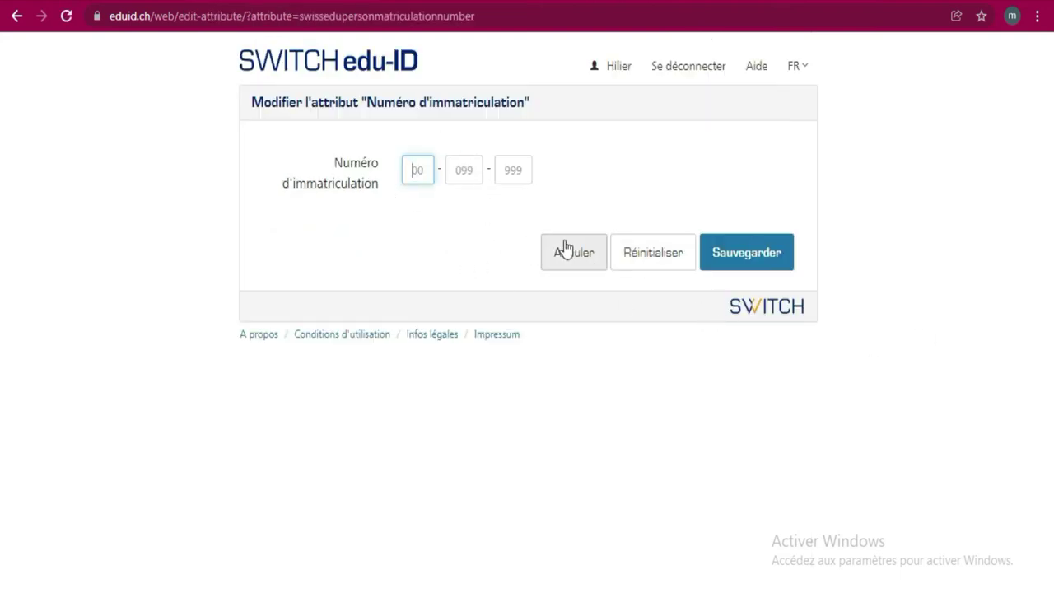
{"action": "left_click", "coordinate": [582, 262]}
Step: Add the gender (Sexe) attribute to the personal data as masculin and save it
{"action": "scroll", "coordinate": [664, 381], "scroll_direction": "down", "scroll_amount": 4}
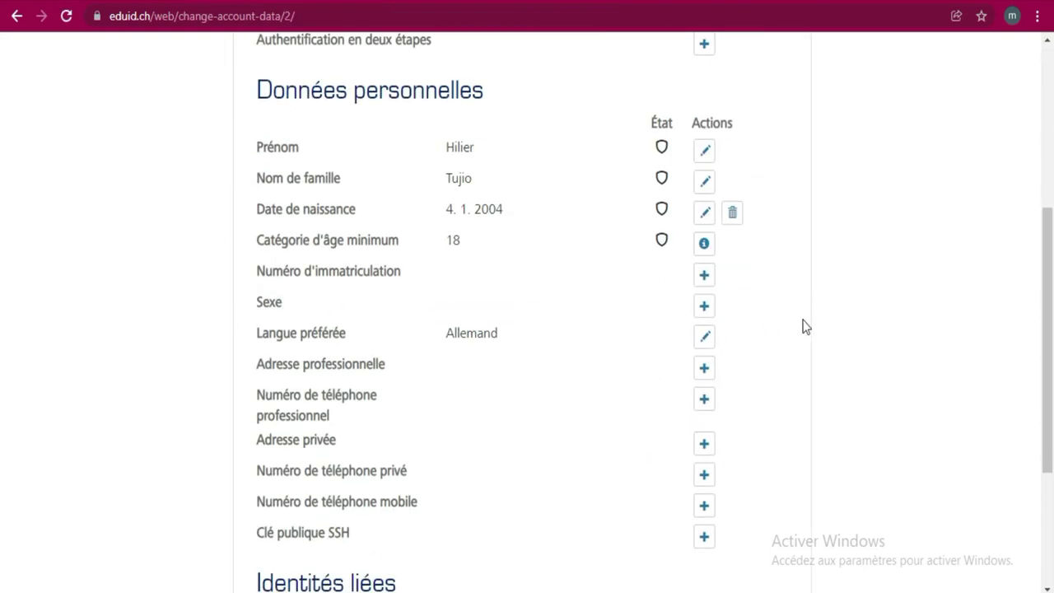
{"action": "left_click", "coordinate": [706, 312]}
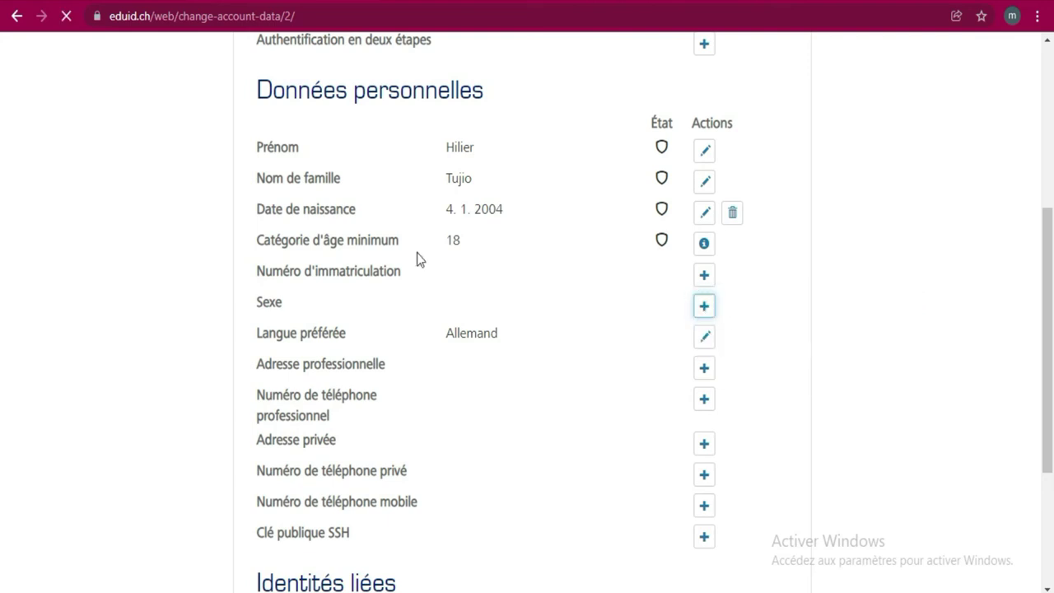
{"action": "left_click", "coordinate": [715, 171]}
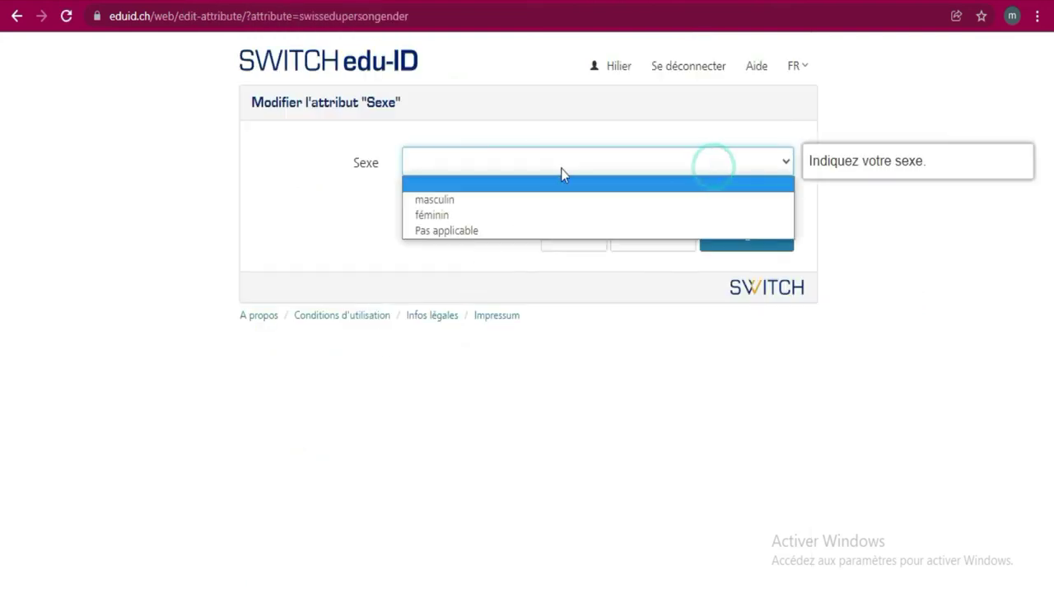
{"action": "left_click", "coordinate": [420, 199]}
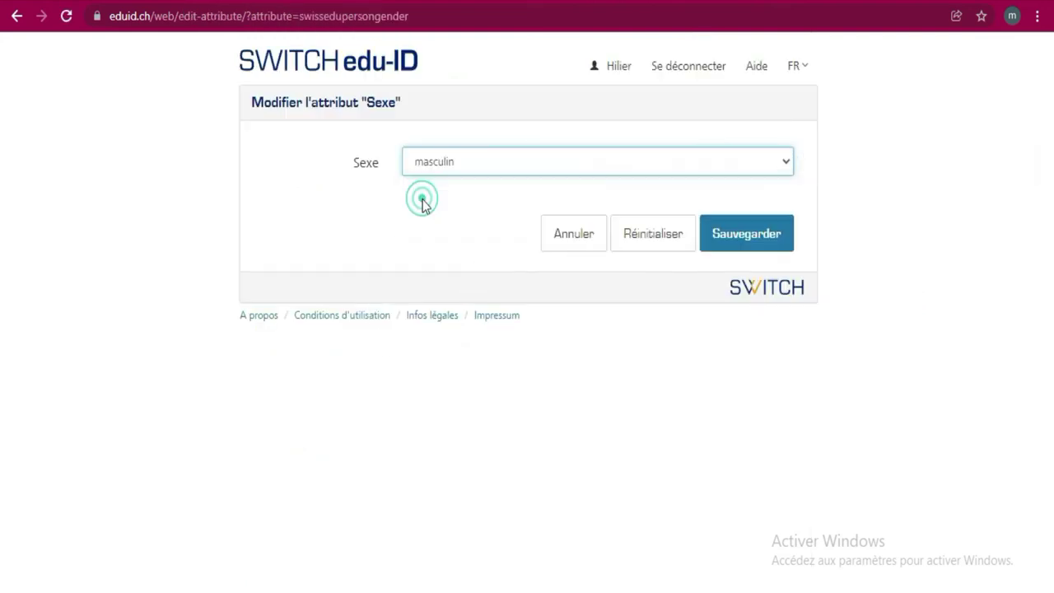
{"action": "left_click", "coordinate": [736, 239]}
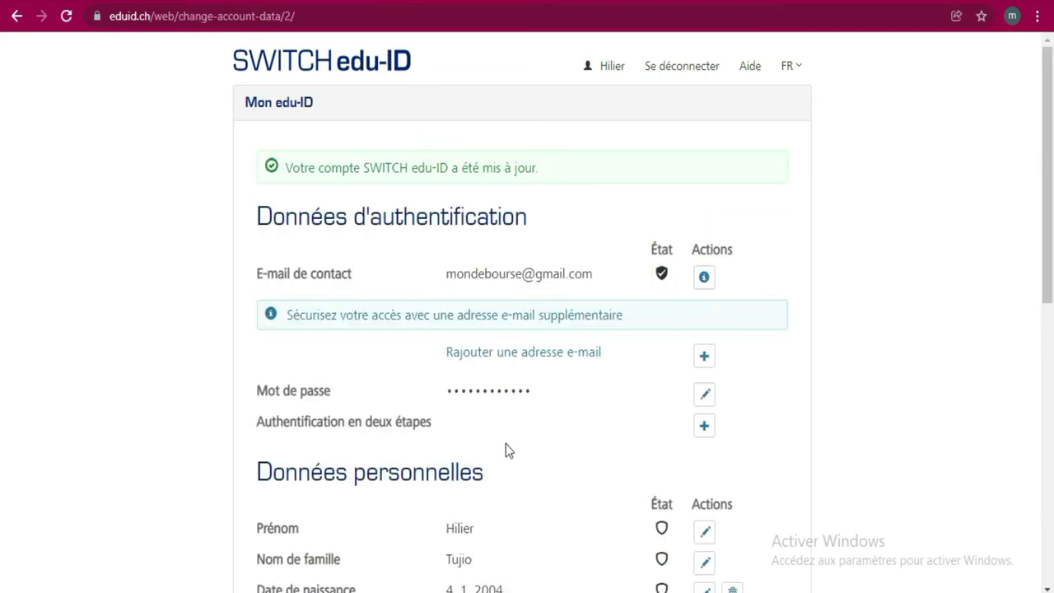
Step: Reopen the existing gender attribute, choose masculin again and save it
{"action": "scroll", "coordinate": [507, 441], "scroll_direction": "down", "scroll_amount": 4}
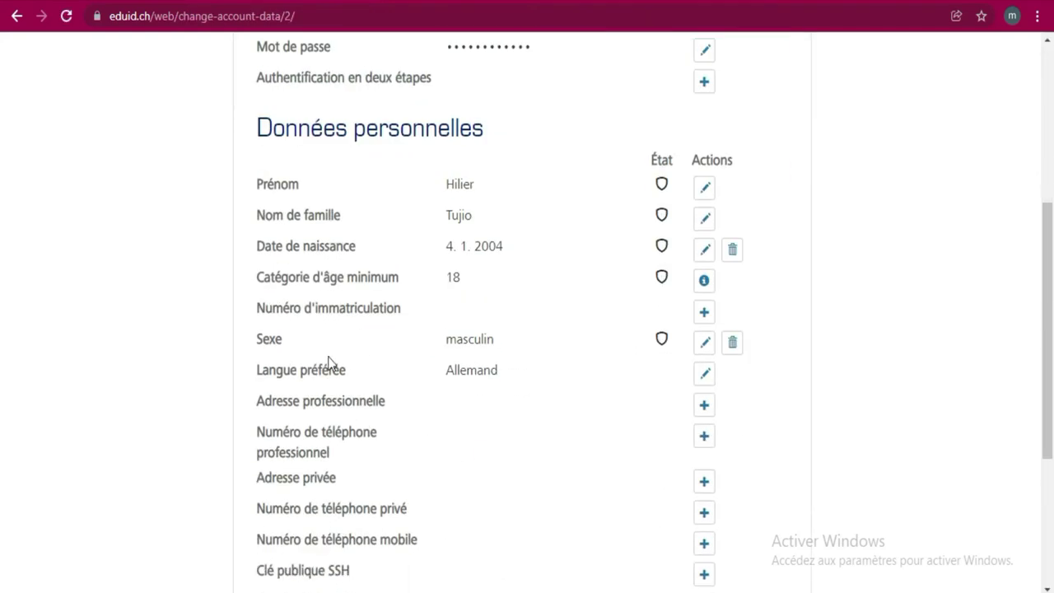
{"action": "left_click", "coordinate": [704, 343]}
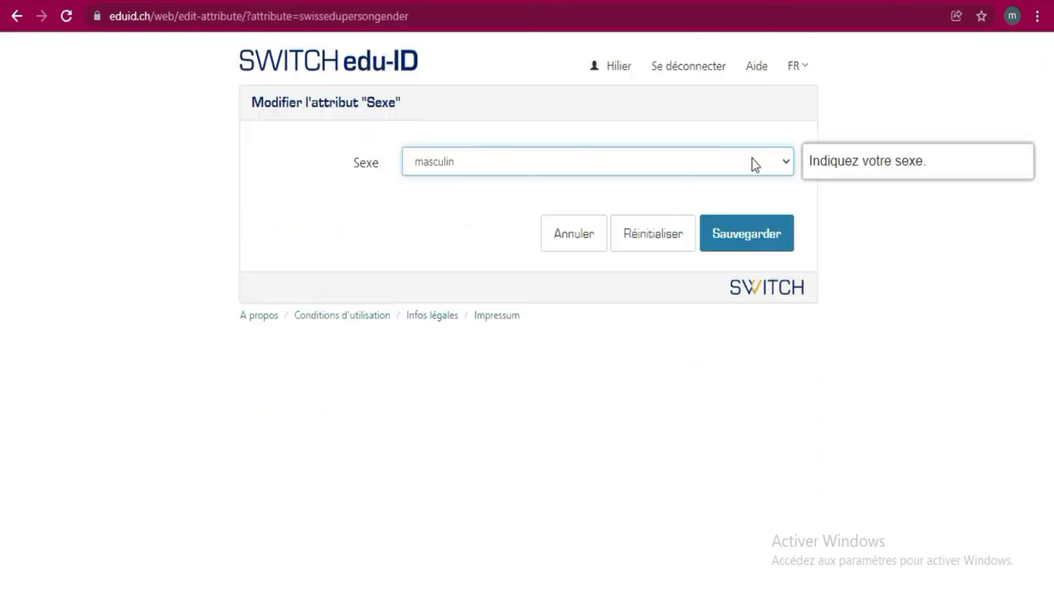
{"action": "left_click", "coordinate": [754, 162]}
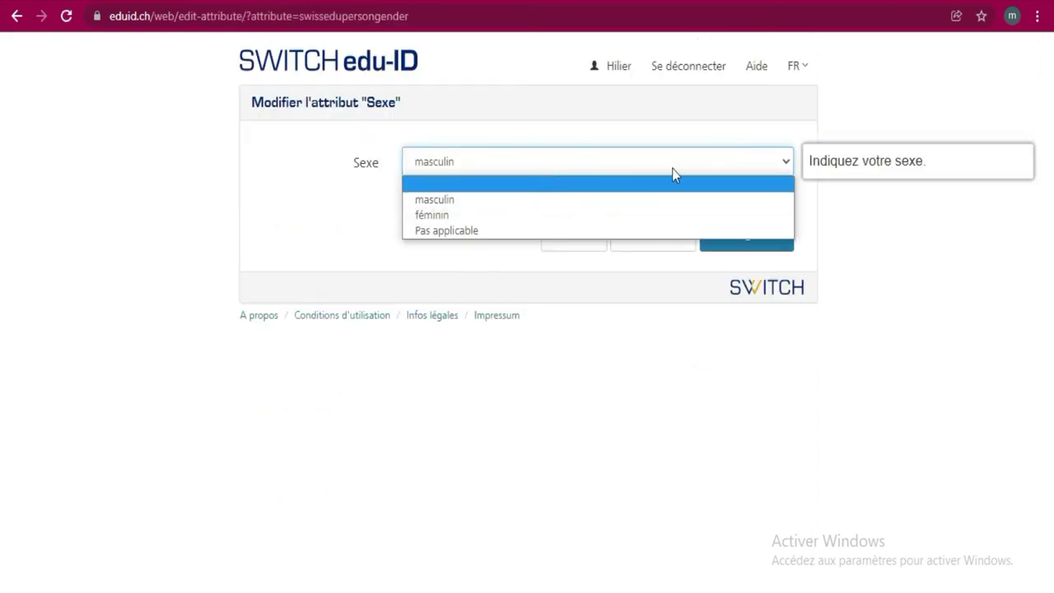
{"action": "left_click", "coordinate": [566, 200]}
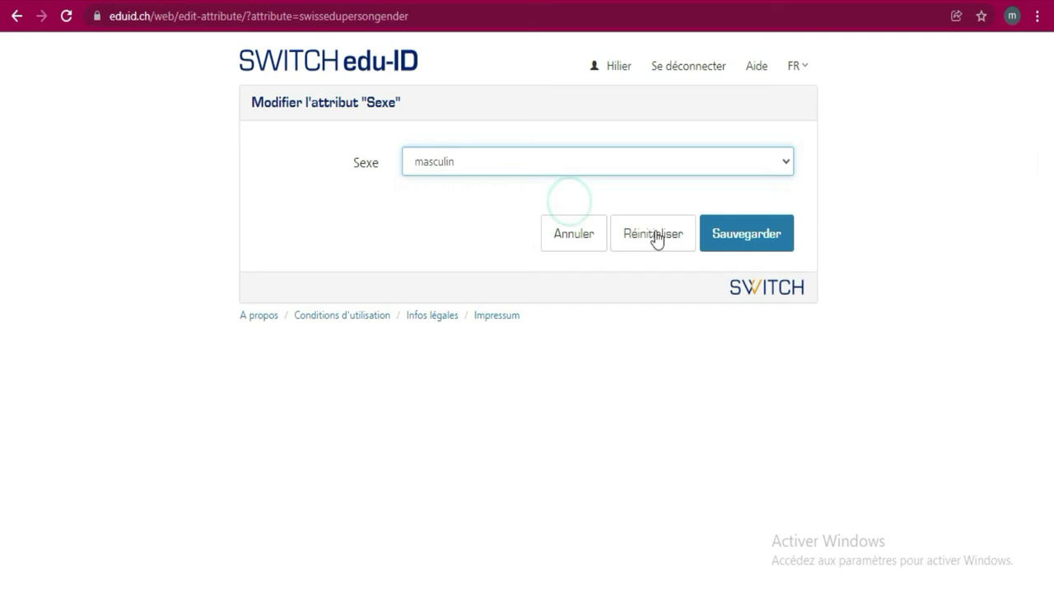
{"action": "left_click", "coordinate": [774, 236]}
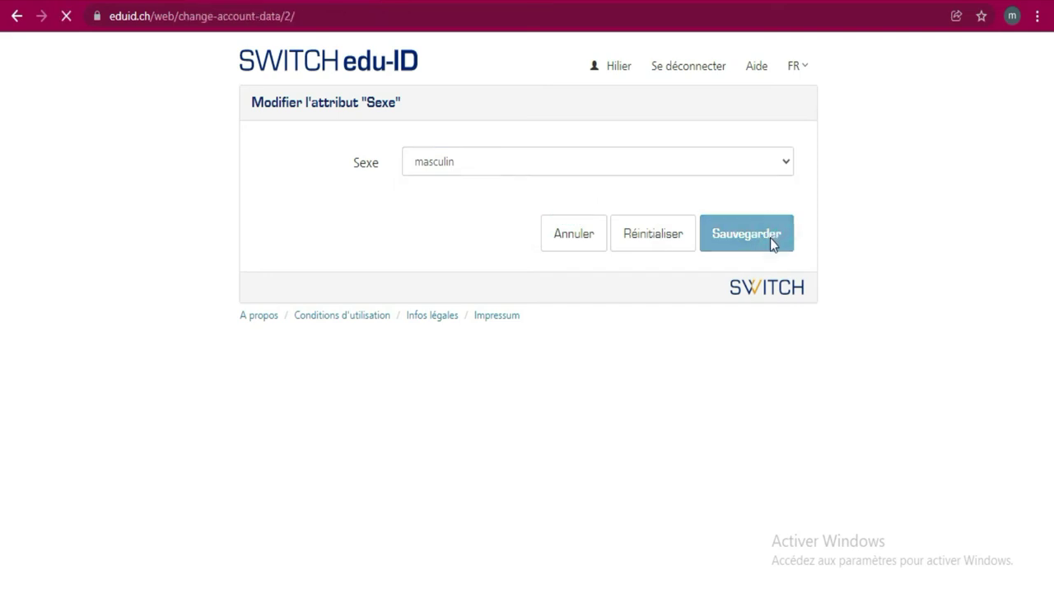
Step: Change the preferred language in the personal data to Français and save it
{"action": "scroll", "coordinate": [659, 462], "scroll_direction": "down", "scroll_amount": 4}
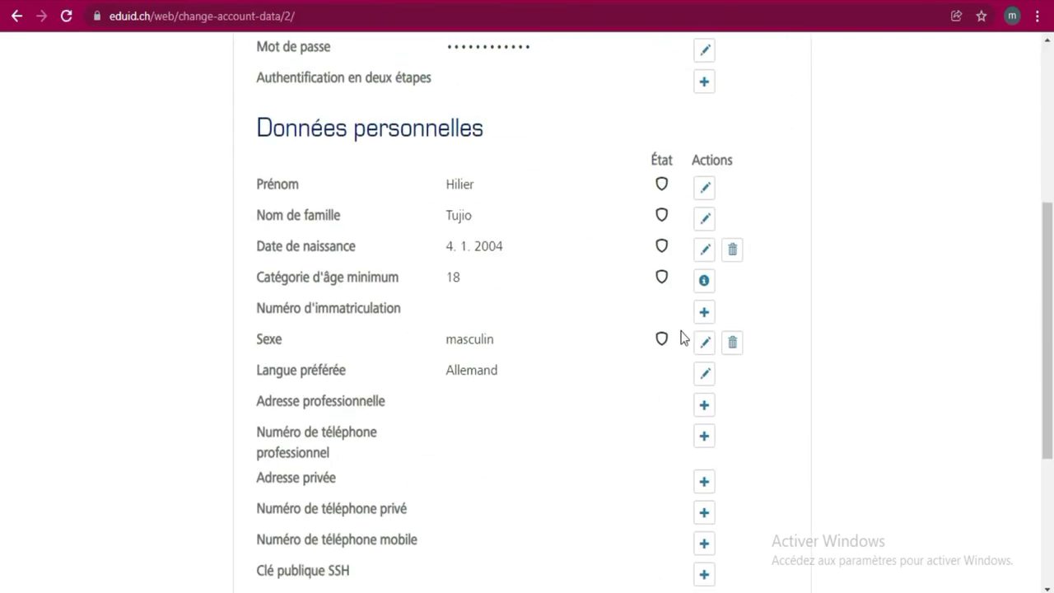
{"action": "left_click", "coordinate": [706, 377]}
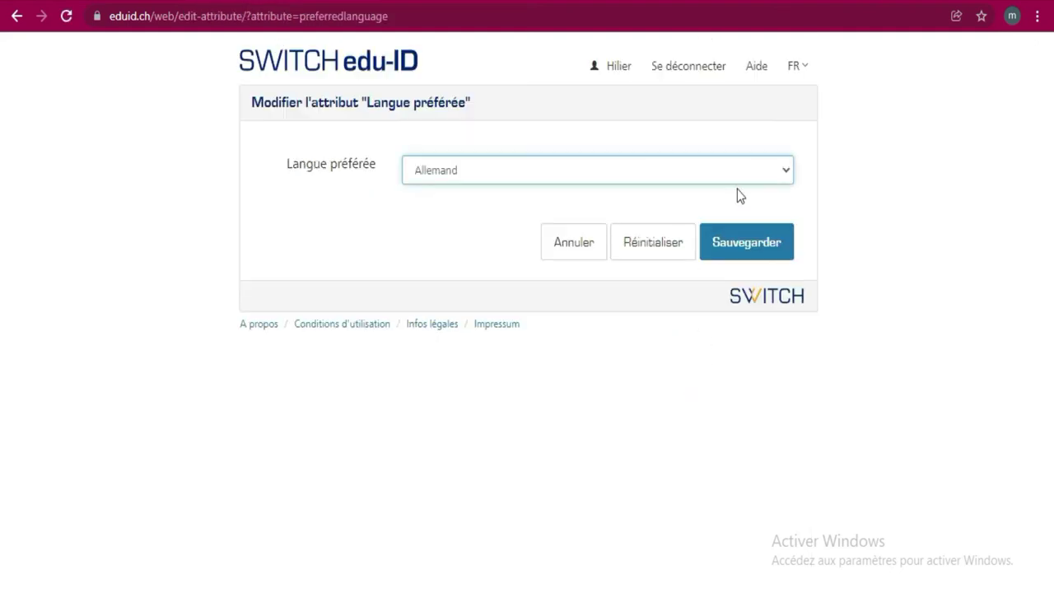
{"action": "left_click", "coordinate": [750, 173]}
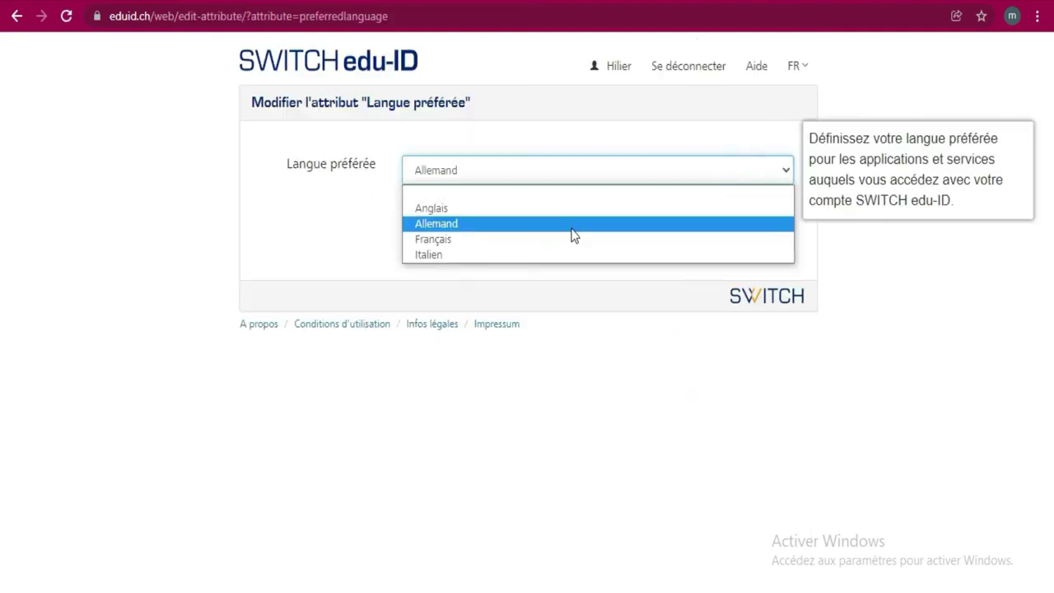
{"action": "left_click", "coordinate": [571, 239]}
{"action": "left_click", "coordinate": [713, 247]}
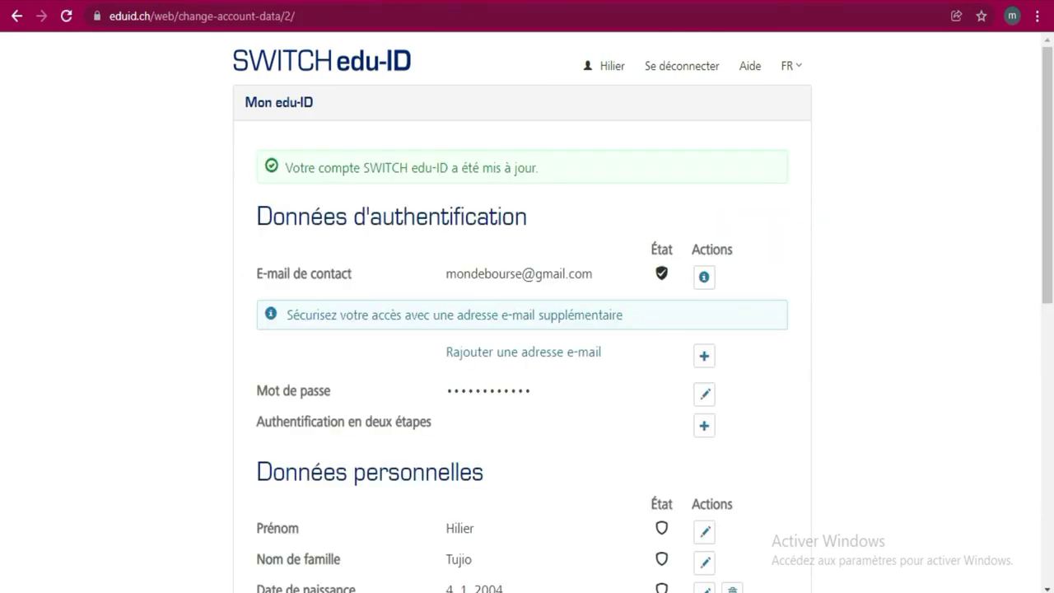
Step: Start adding a professional address and enter Lycee as its organisation using the on-screen keyboard
{"action": "scroll", "coordinate": [772, 261], "scroll_direction": "down", "scroll_amount": 3}
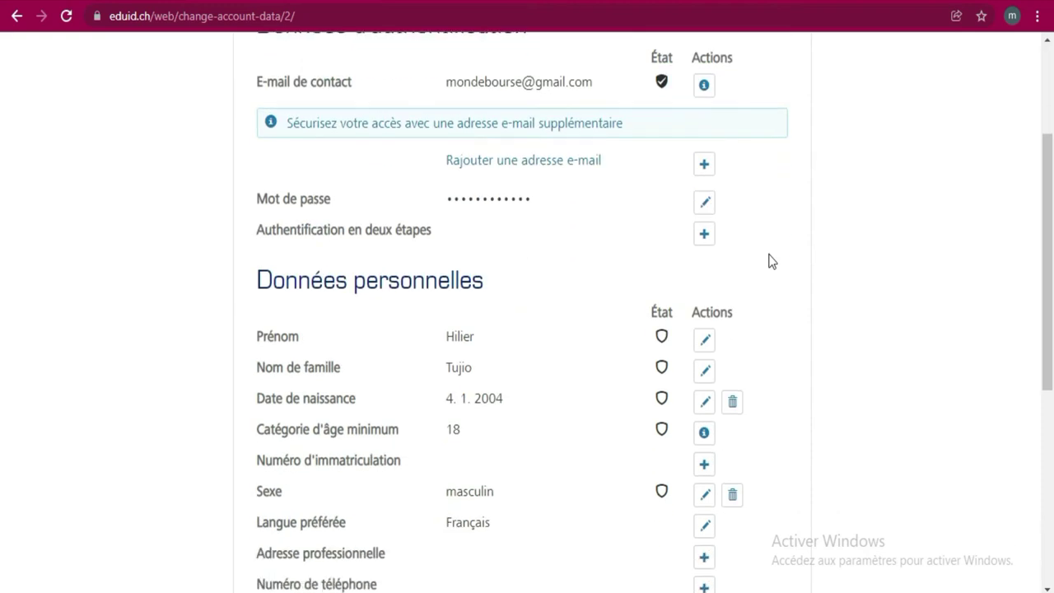
{"action": "scroll", "coordinate": [772, 261], "scroll_direction": "down", "scroll_amount": 2}
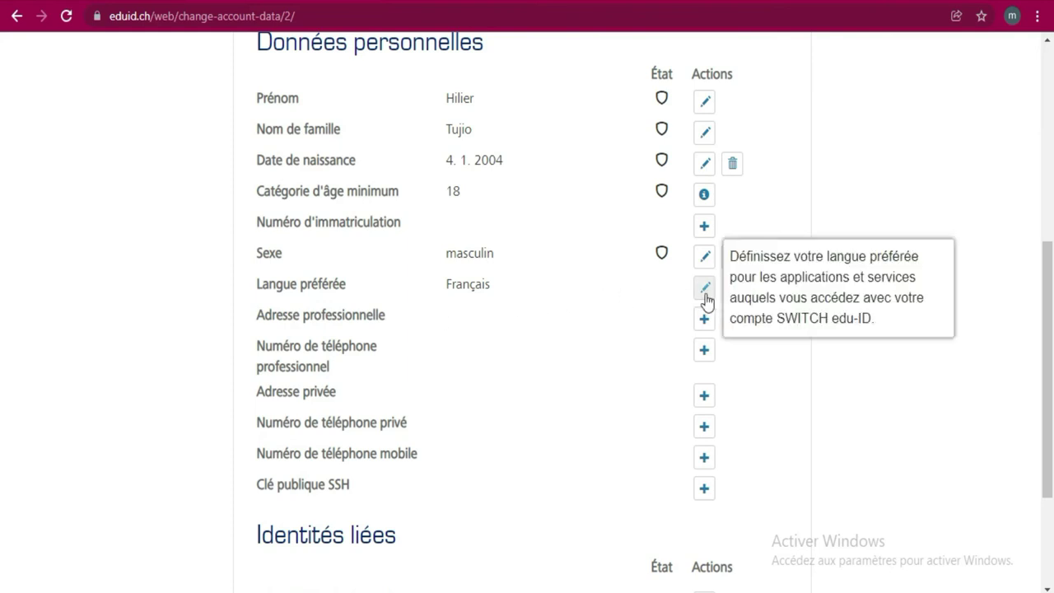
{"action": "left_click", "coordinate": [706, 324]}
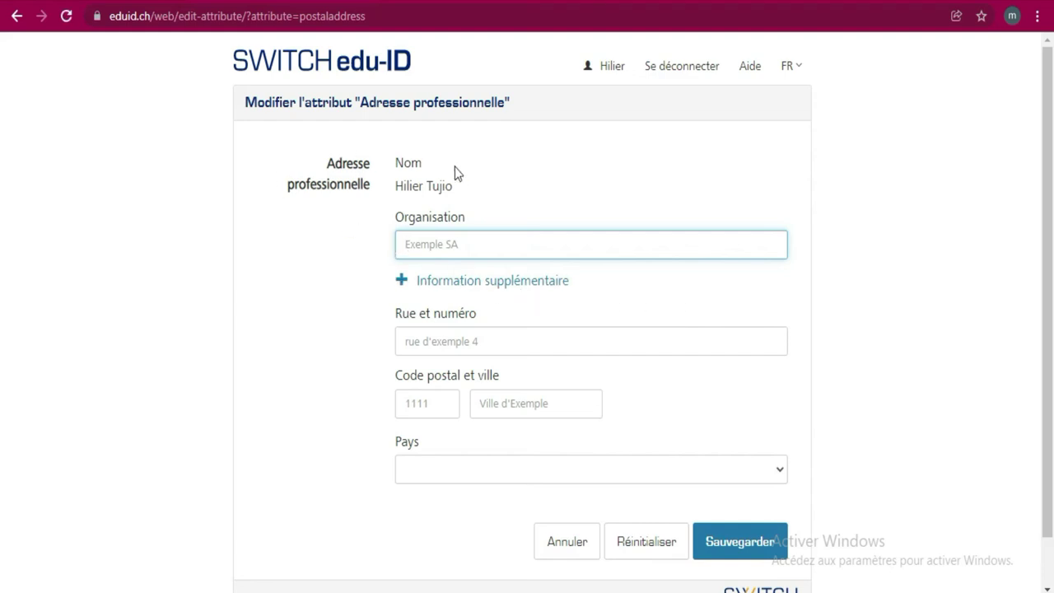
{"action": "mouse_move", "coordinate": [473, 238]}
{"action": "mouse_move", "coordinate": [486, 332]}
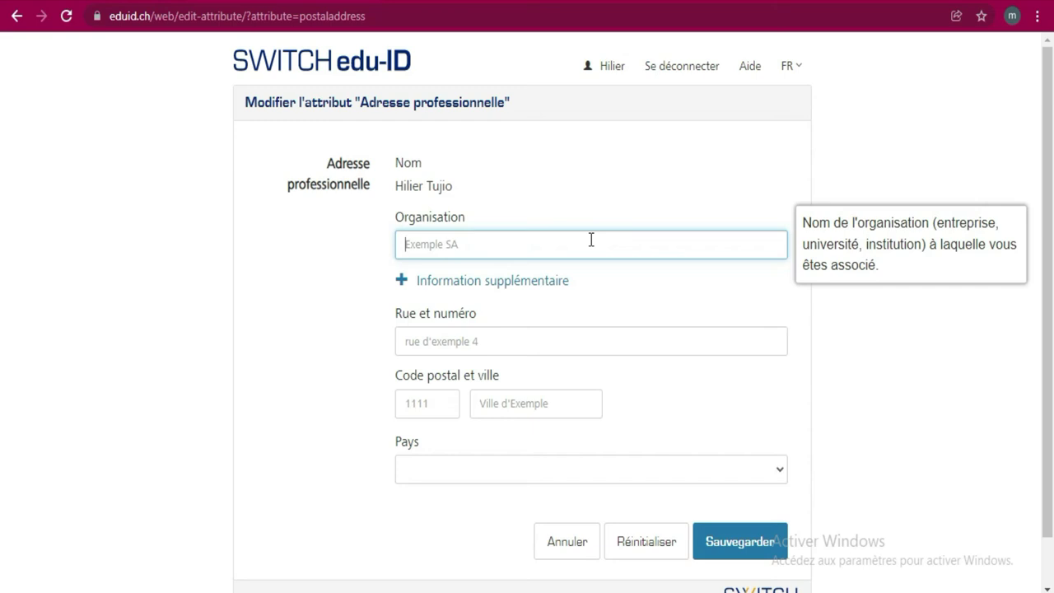
{"action": "key", "text": "ctrl+super+o"}
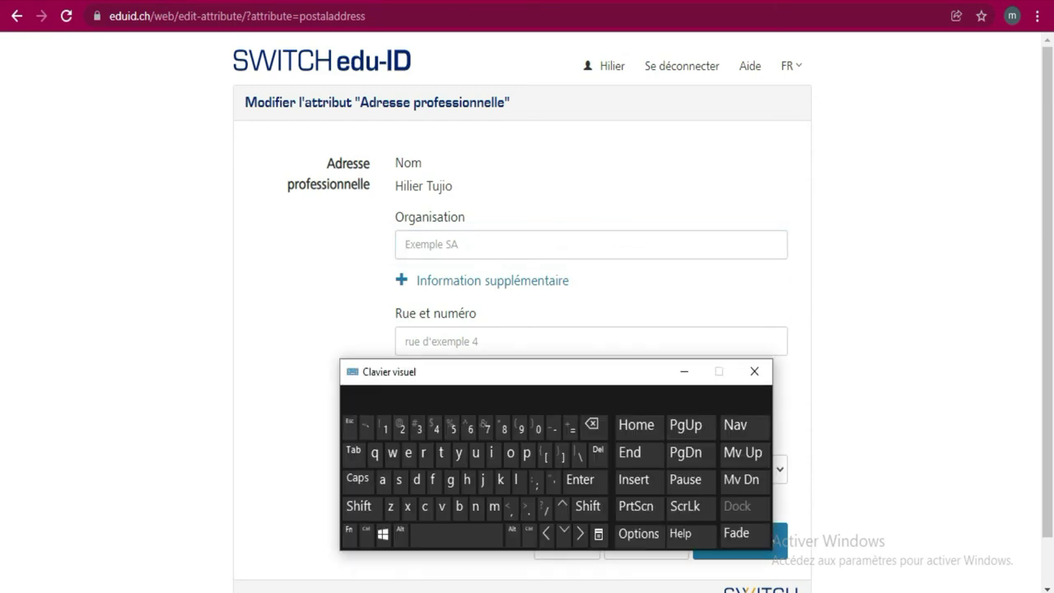
{"action": "left_click", "coordinate": [552, 242]}
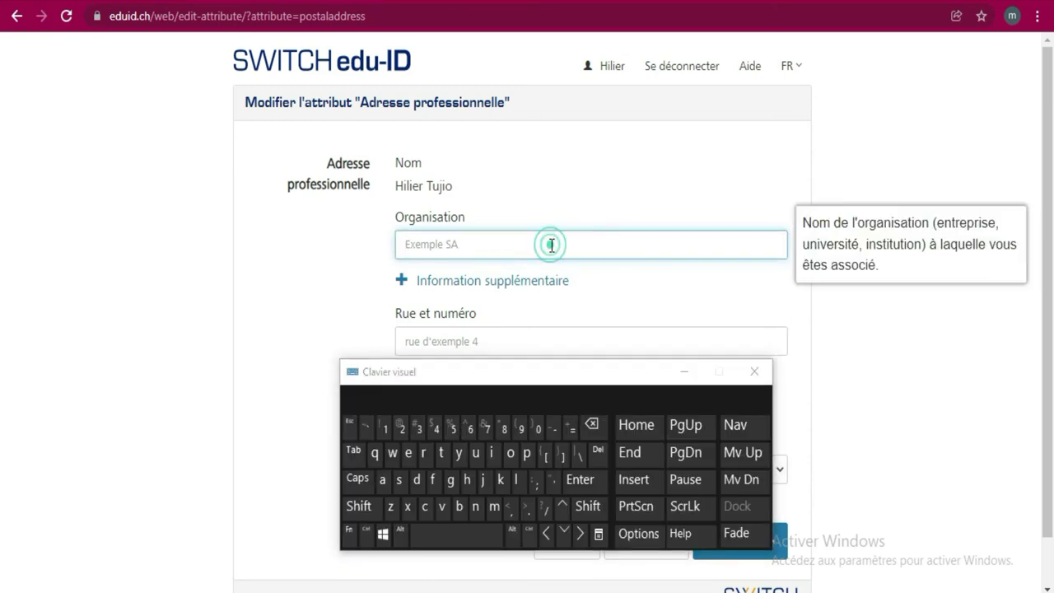
{"action": "left_click", "coordinate": [517, 481]}
{"action": "left_click", "coordinate": [458, 453]}
{"action": "left_click", "coordinate": [425, 507]}
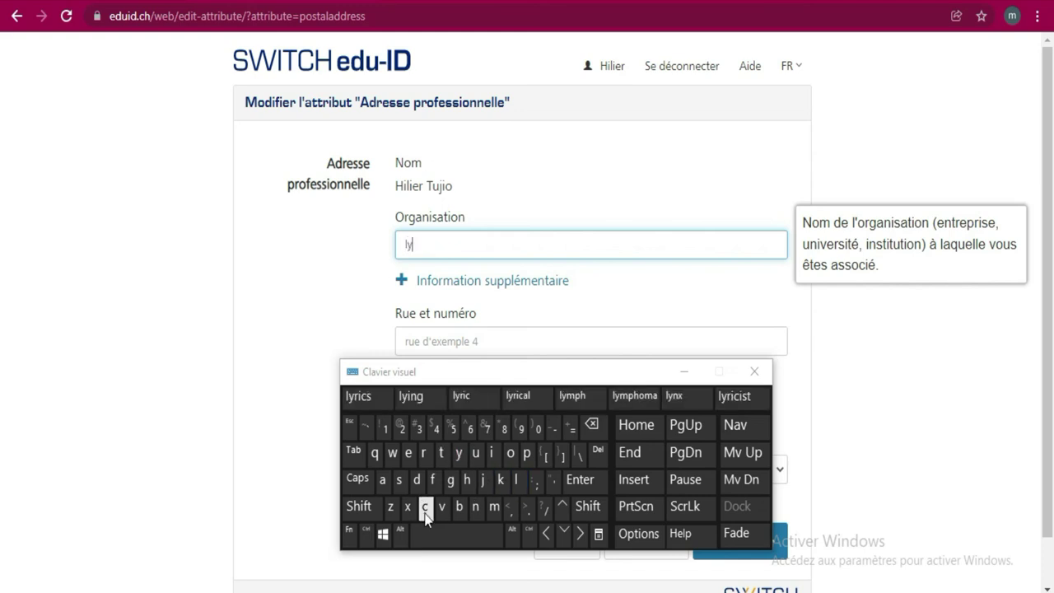
{"action": "left_click", "coordinate": [409, 453]}
{"action": "left_click", "coordinate": [409, 453]}
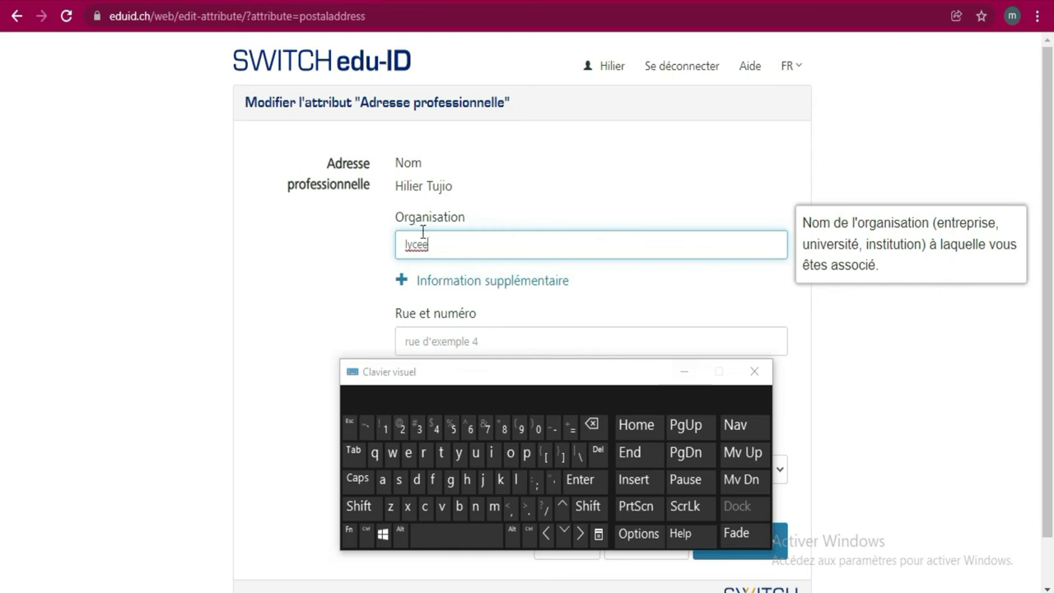
{"action": "left_click", "coordinate": [683, 379]}
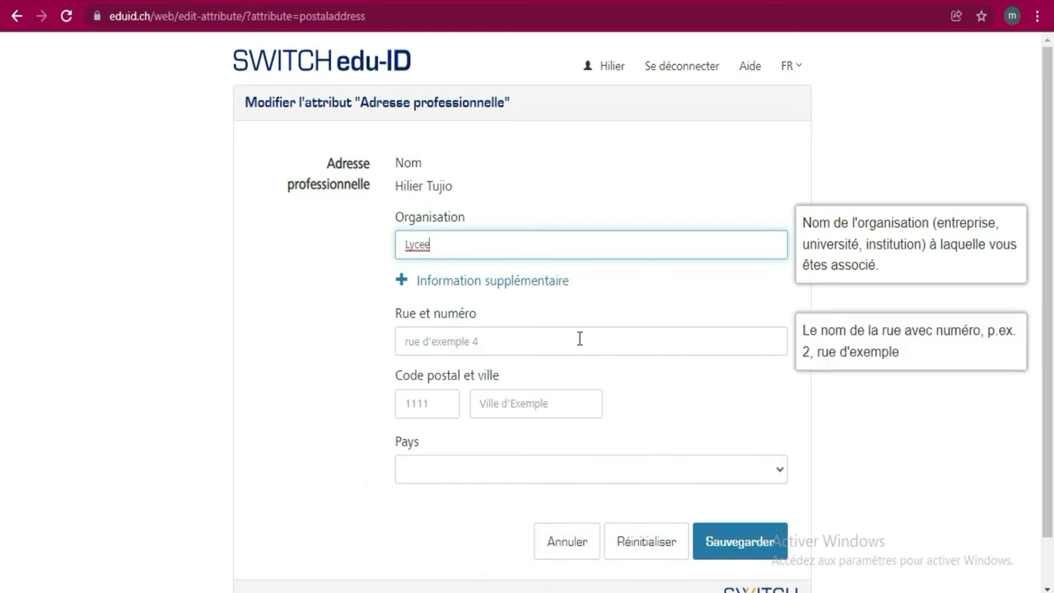
Step: Fill in the rest of the professional address from the first saved suggestion, replace its postal code and save it
{"action": "left_click", "coordinate": [580, 340]}
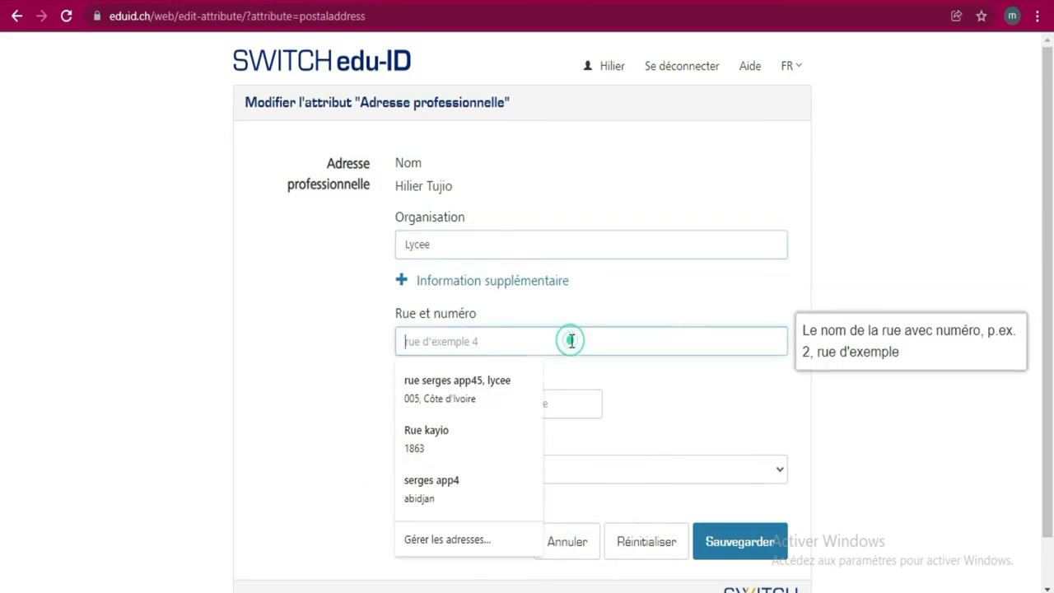
{"action": "left_click", "coordinate": [522, 380]}
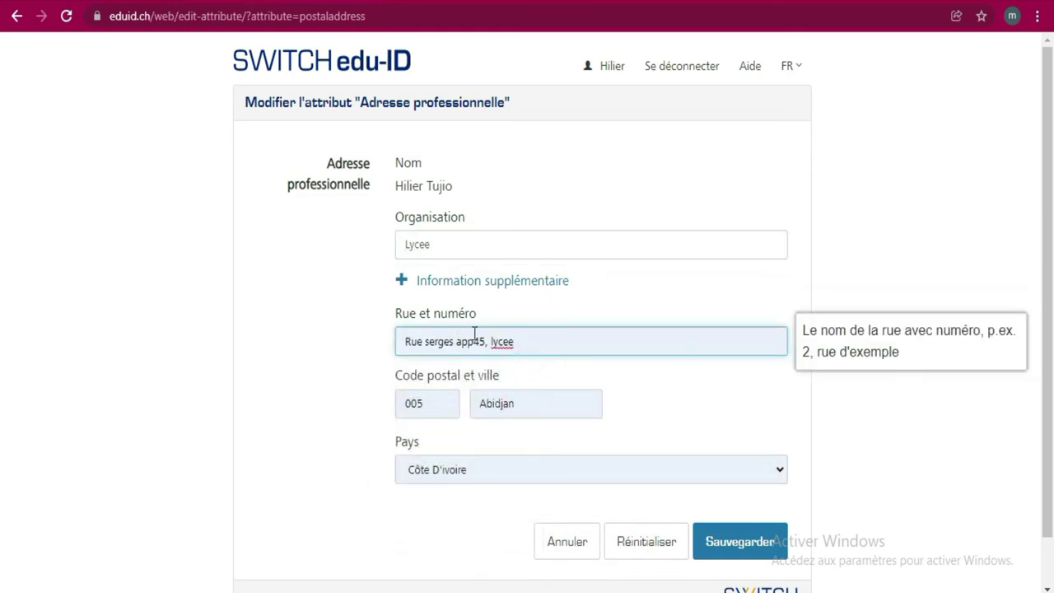
{"action": "left_click", "coordinate": [426, 404]}
{"action": "left_click", "coordinate": [602, 434]}
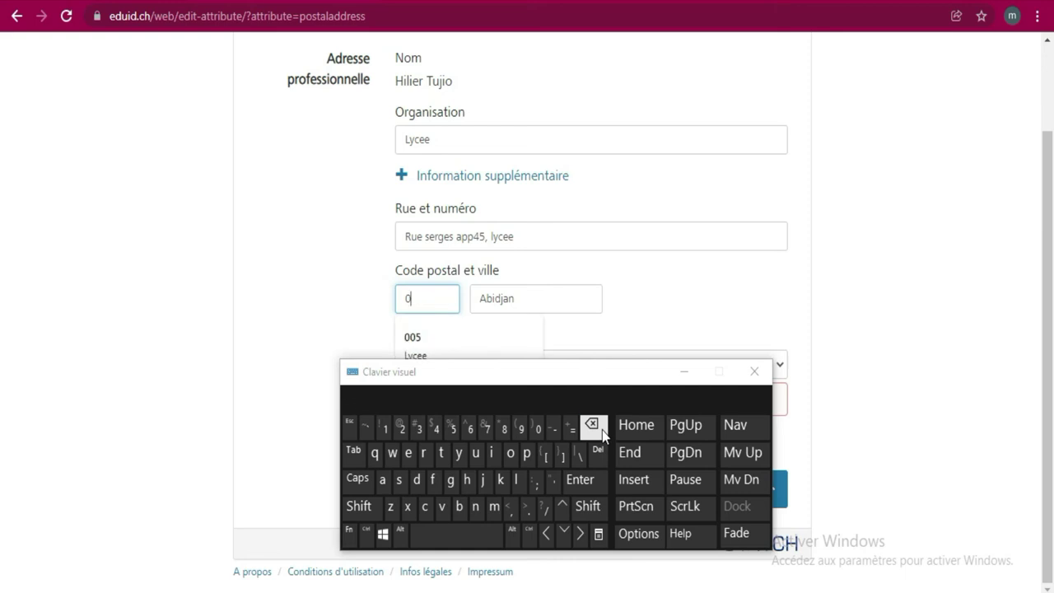
{"action": "left_click", "coordinate": [602, 433]}
{"action": "left_click", "coordinate": [385, 429]}
{"action": "type", "text": "86"}
{"action": "left_click", "coordinate": [469, 428]}
{"action": "left_click", "coordinate": [420, 429]}
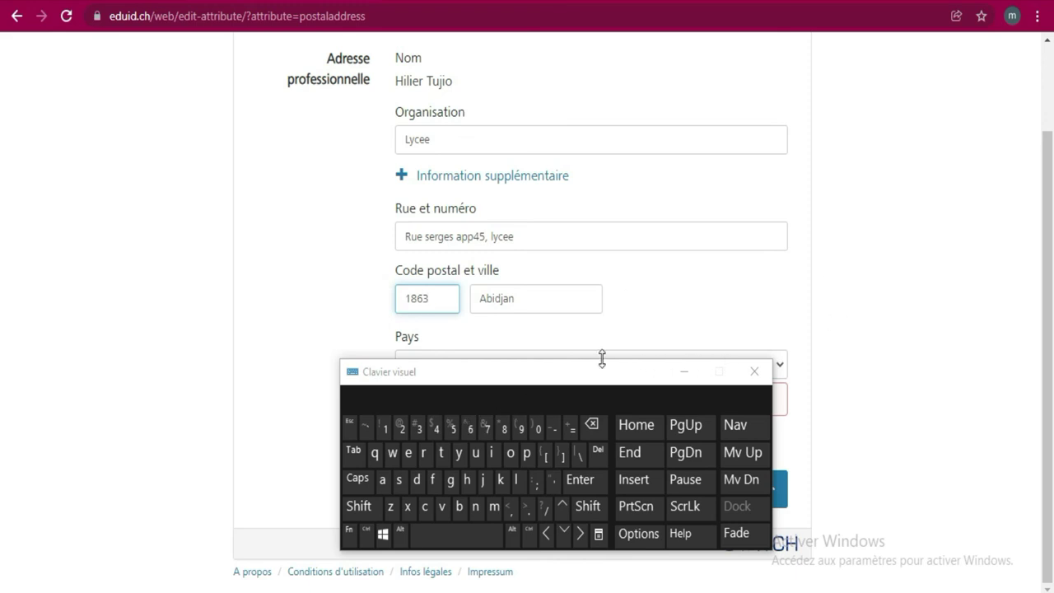
{"action": "left_click", "coordinate": [687, 376]}
{"action": "left_click", "coordinate": [724, 491]}
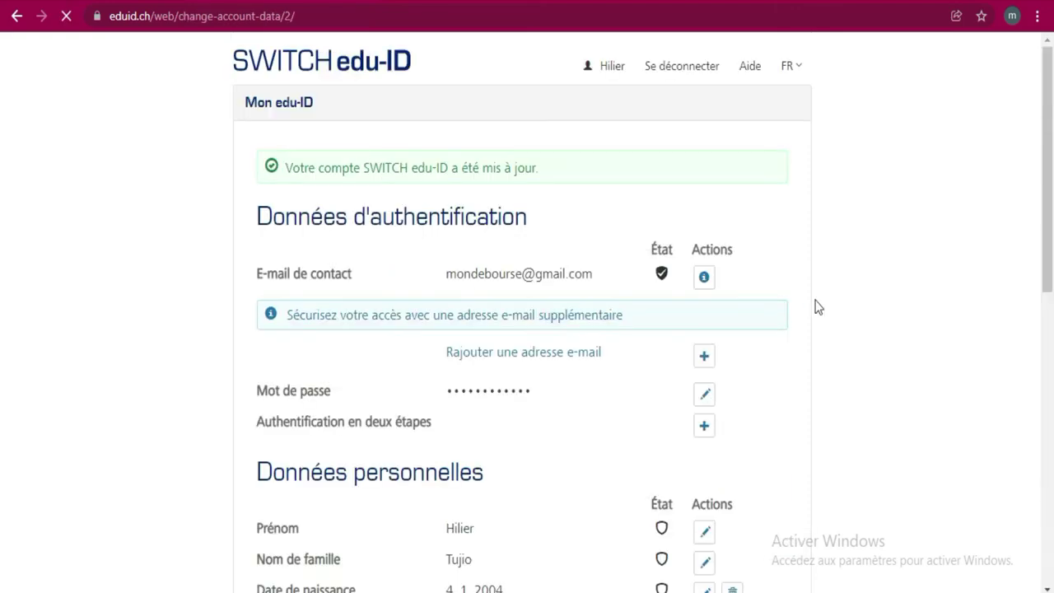
Step: Start adding a professional phone number and enter its international country prefix using the on-screen keyboard
{"action": "scroll", "coordinate": [633, 206], "scroll_direction": "down", "scroll_amount": 4}
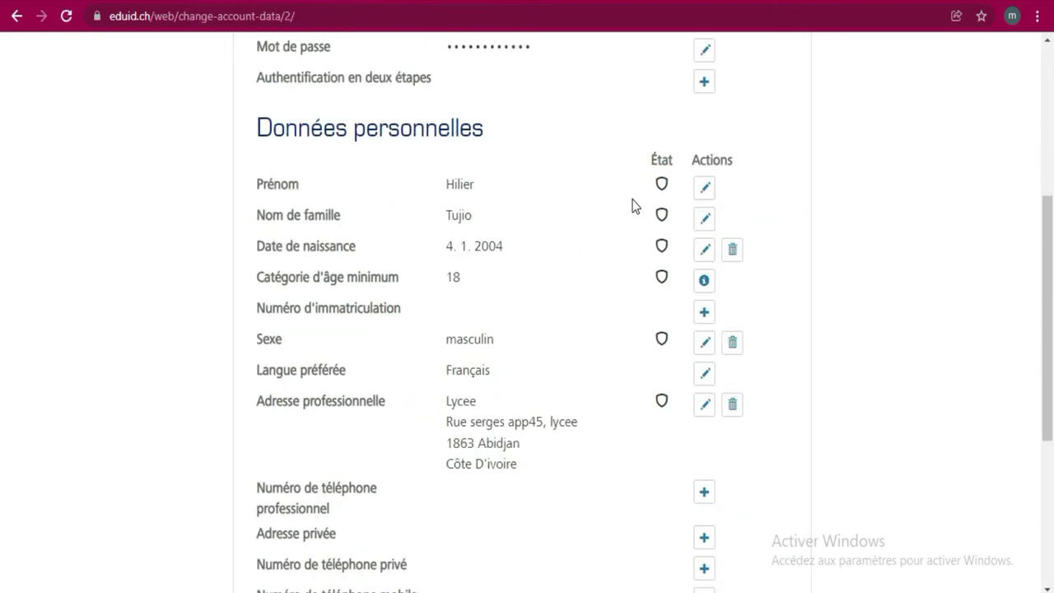
{"action": "scroll", "coordinate": [632, 206], "scroll_direction": "down", "scroll_amount": 2}
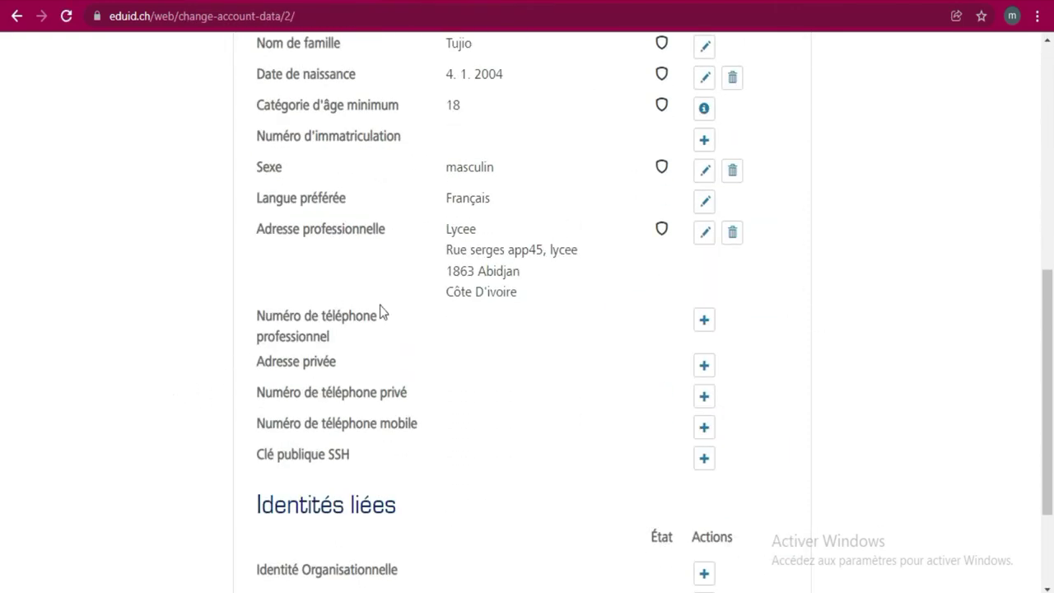
{"action": "left_click", "coordinate": [703, 321]}
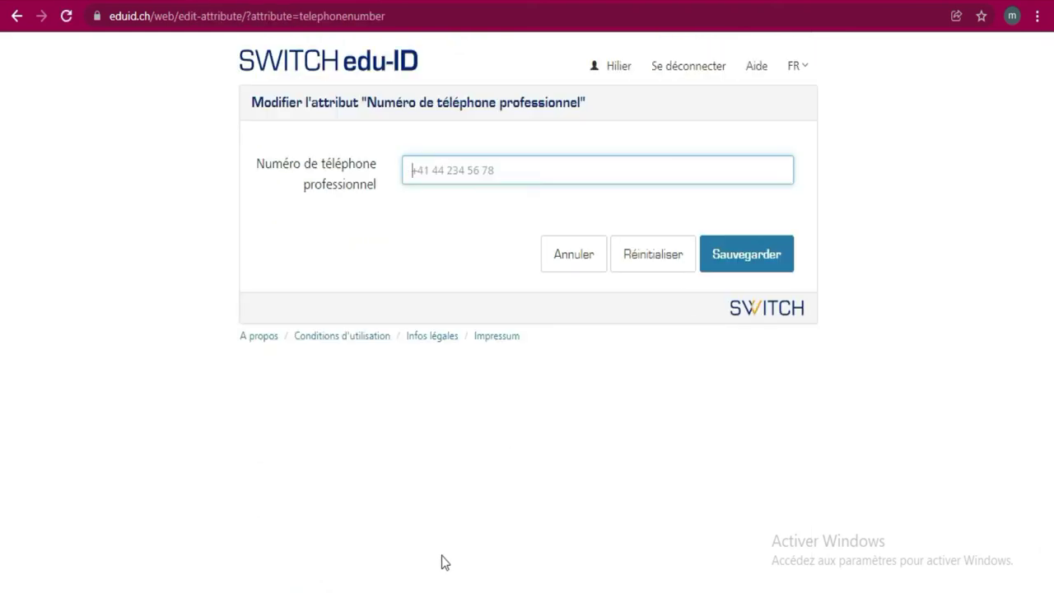
{"action": "key", "text": "ctrl+super+o"}
{"action": "left_click", "coordinate": [450, 180]}
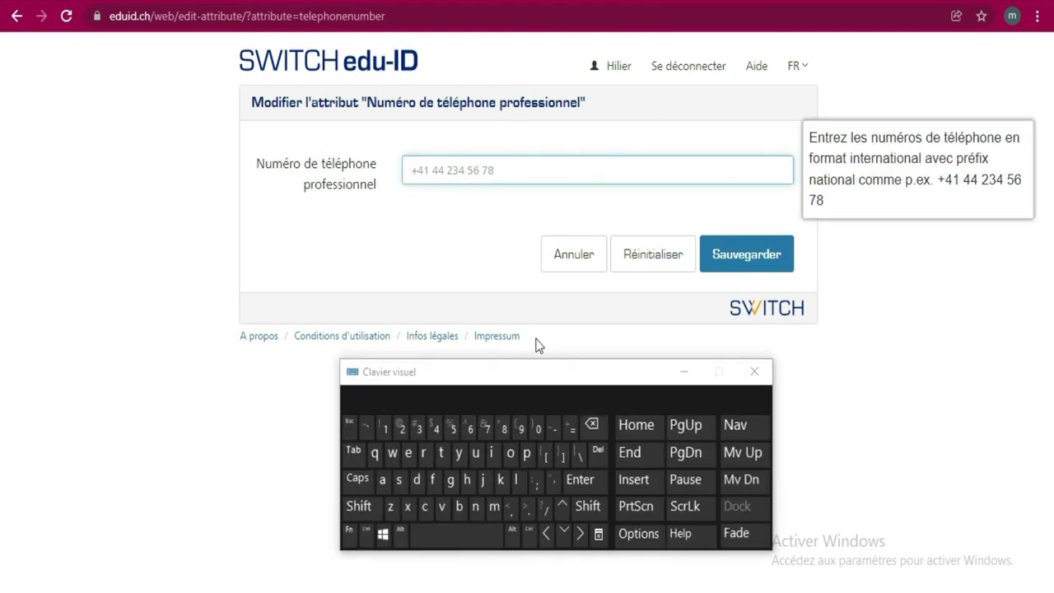
{"action": "left_click", "coordinate": [358, 510]}
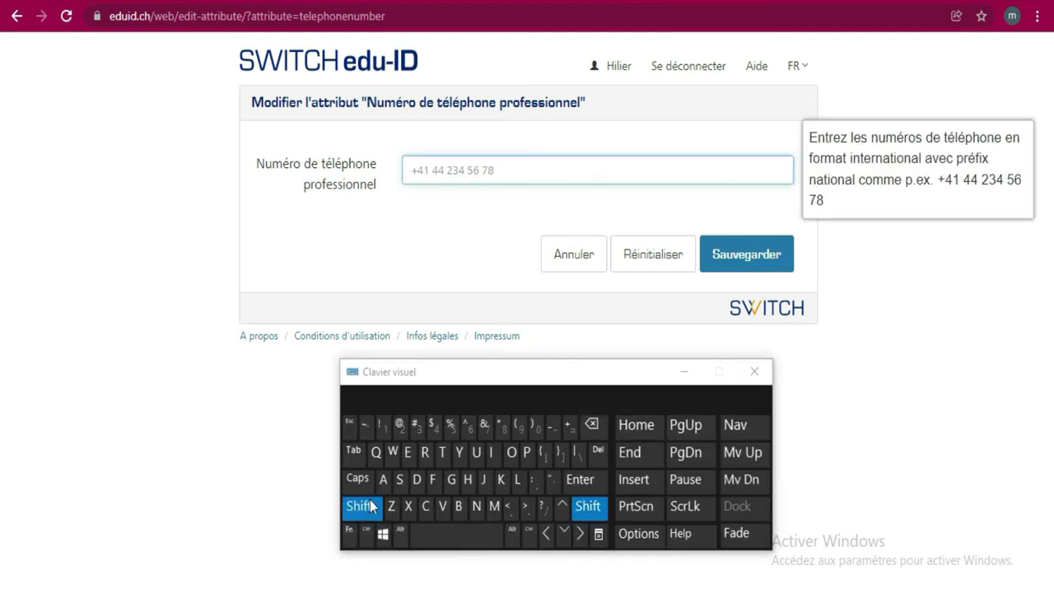
{"action": "left_click", "coordinate": [571, 433]}
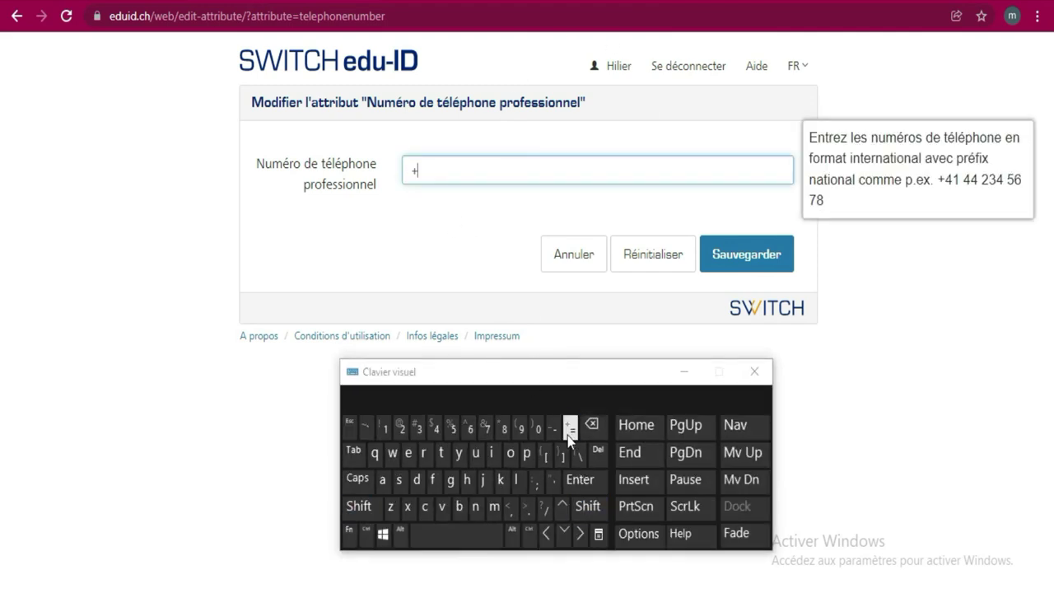
{"action": "left_click", "coordinate": [401, 429]}
{"action": "left_click", "coordinate": [453, 430]}
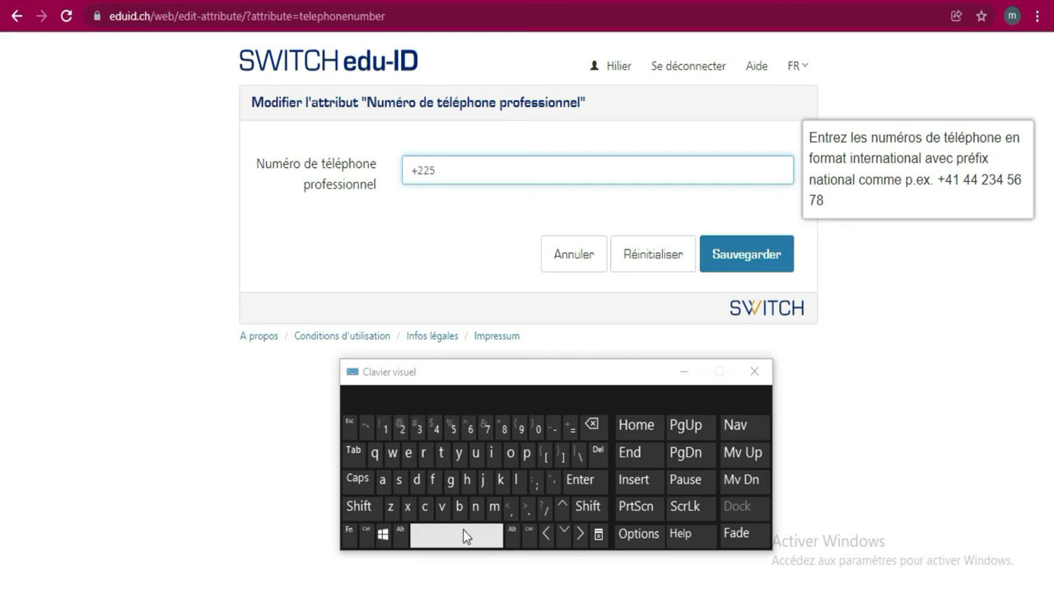
Step: Enter the remaining digits of the professional phone number and save it
{"action": "left_click", "coordinate": [954, 527]}
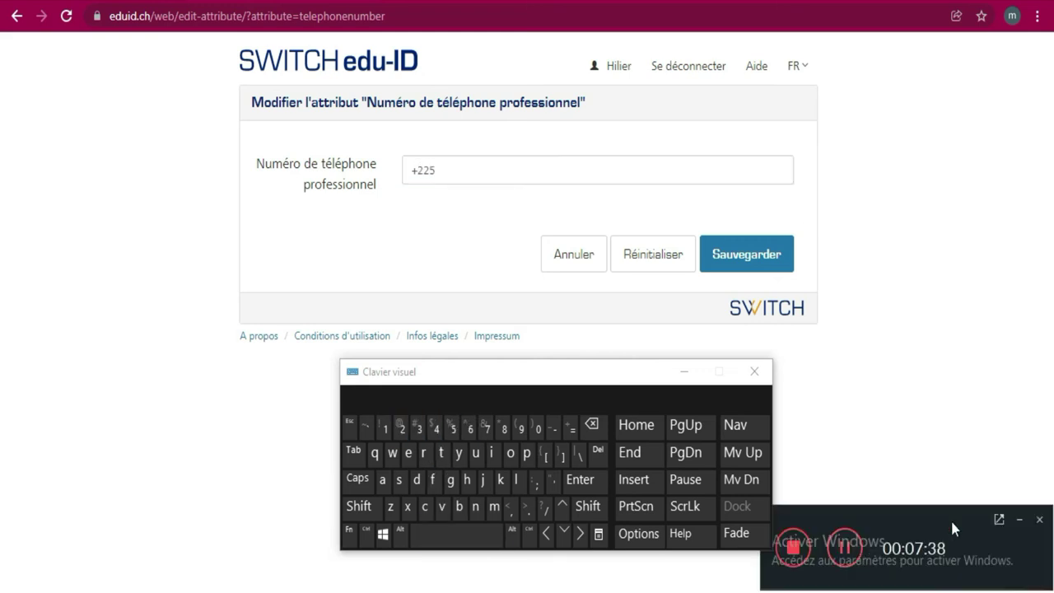
{"action": "left_click", "coordinate": [1022, 522]}
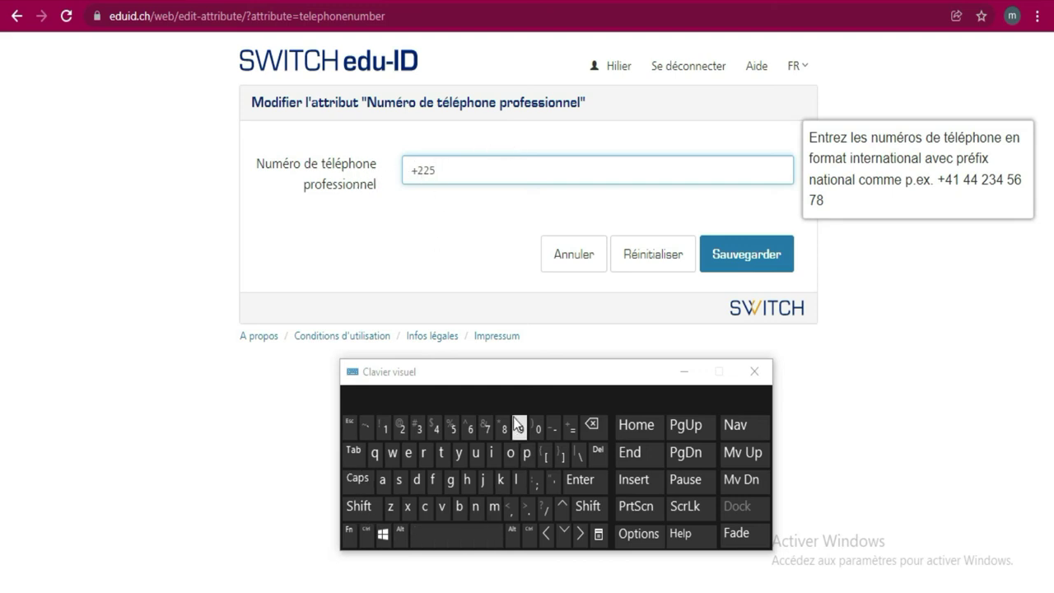
{"action": "left_click", "coordinate": [544, 428]}
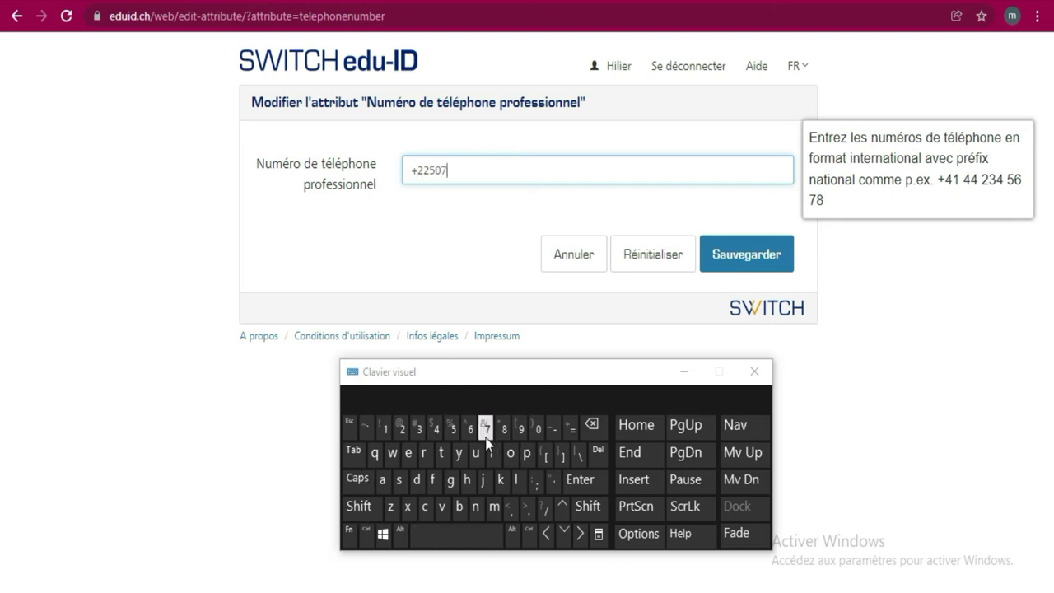
{"action": "left_click", "coordinate": [453, 428]}
{"action": "left_click", "coordinate": [521, 428]}
{"action": "left_click", "coordinate": [418, 428]}
{"action": "left_click", "coordinate": [393, 426]}
{"action": "left_click", "coordinate": [403, 429]}
{"action": "left_click", "coordinate": [437, 428]}
{"action": "left_click", "coordinate": [438, 428]}
{"action": "left_click", "coordinate": [741, 255]}
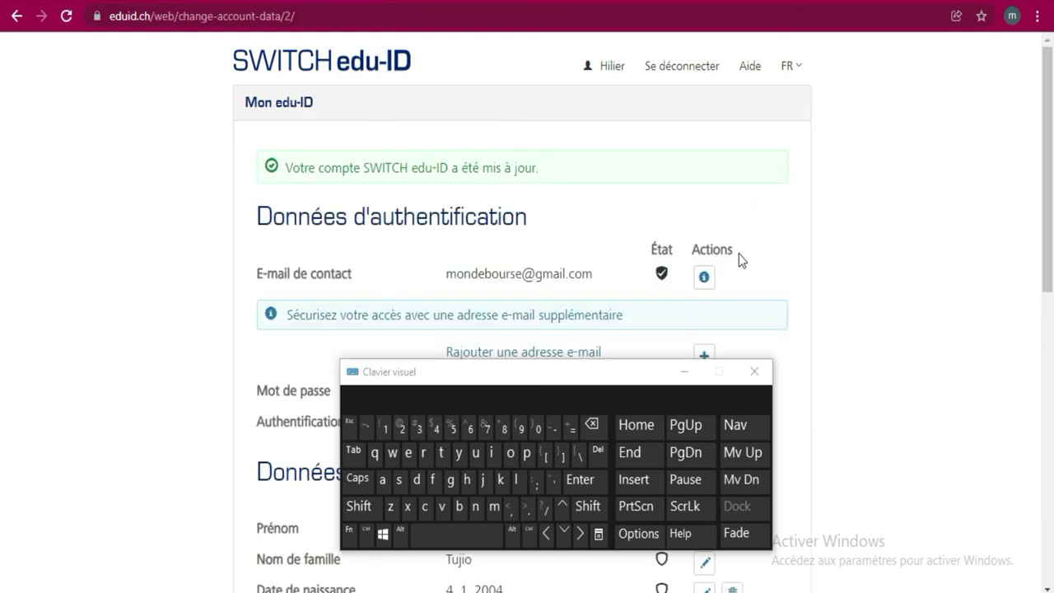
Step: Start adding a private address and fill it in from the saved address suggestion
{"action": "scroll", "coordinate": [739, 260], "scroll_direction": "down", "scroll_amount": 8}
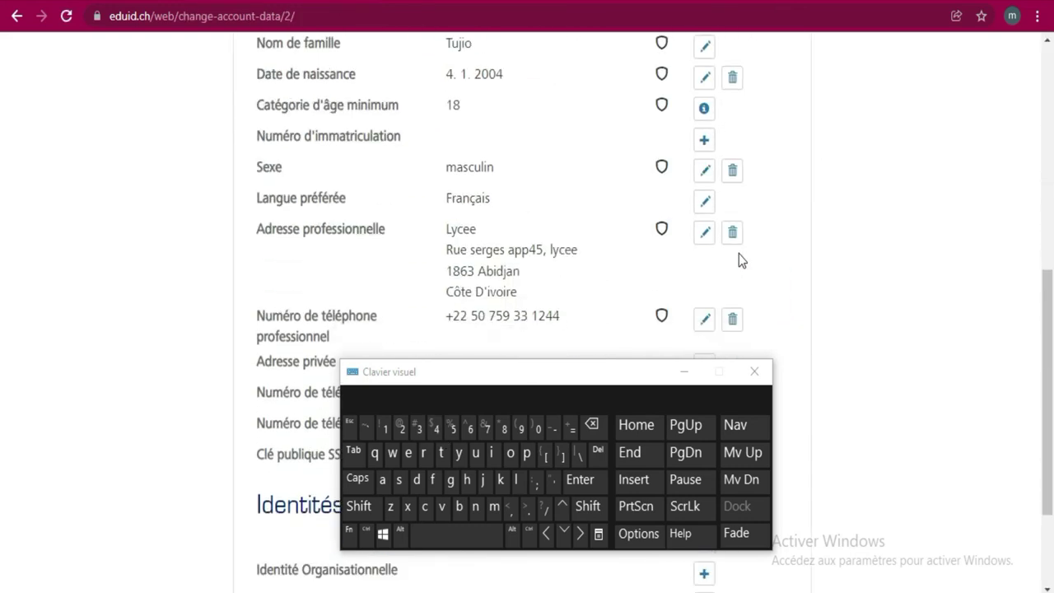
{"action": "scroll", "coordinate": [739, 259], "scroll_direction": "down", "scroll_amount": 2}
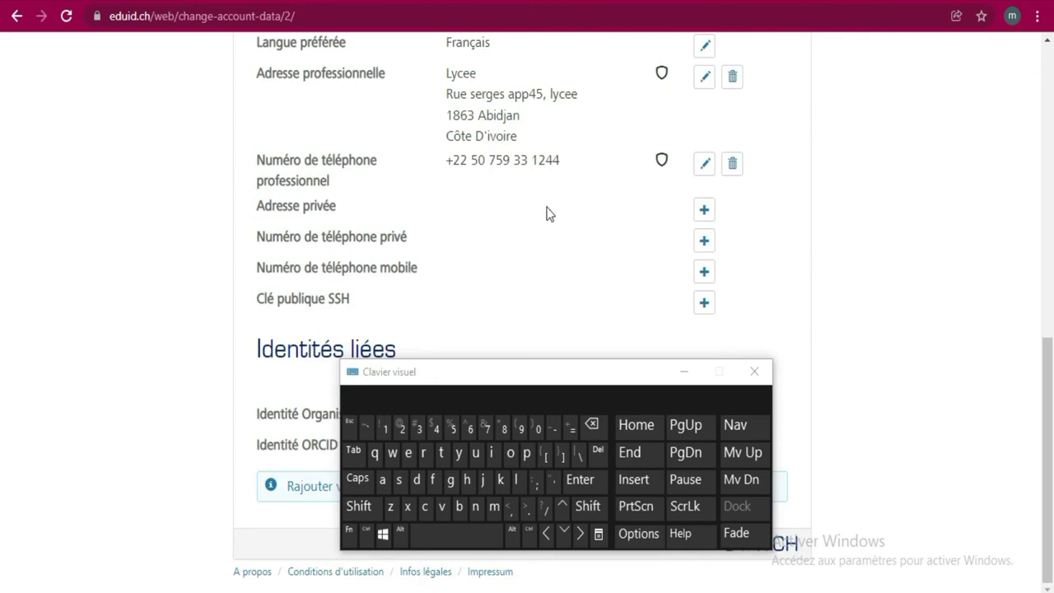
{"action": "left_click", "coordinate": [704, 213]}
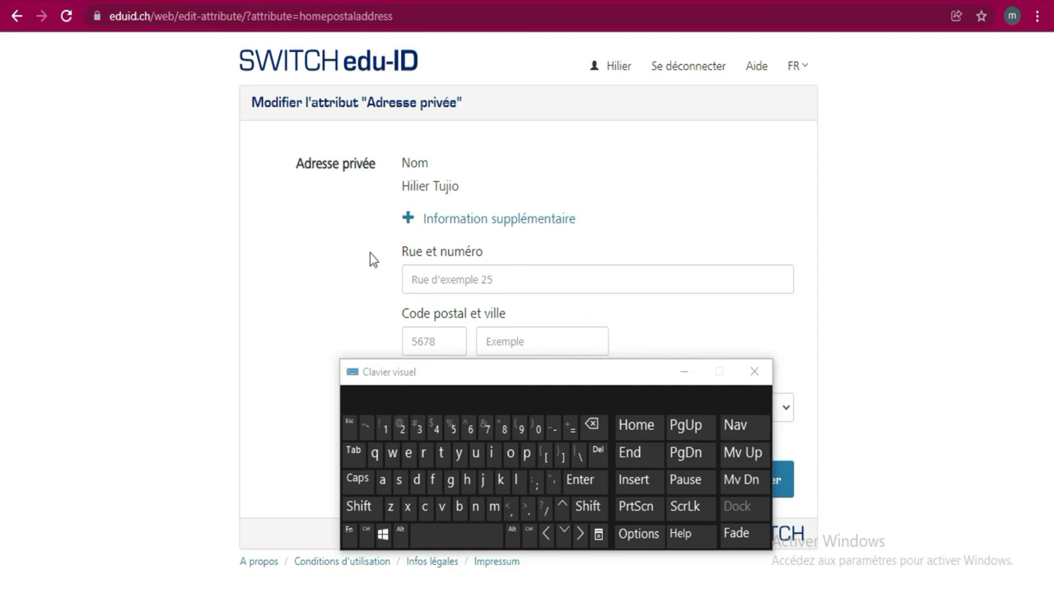
{"action": "left_click", "coordinate": [550, 277]}
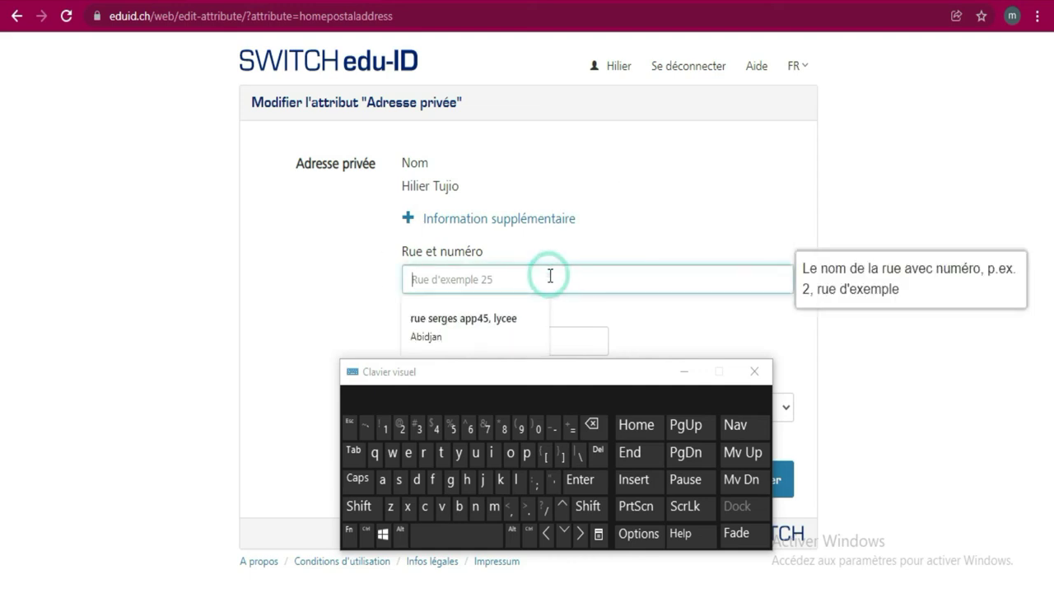
{"action": "left_click", "coordinate": [446, 316]}
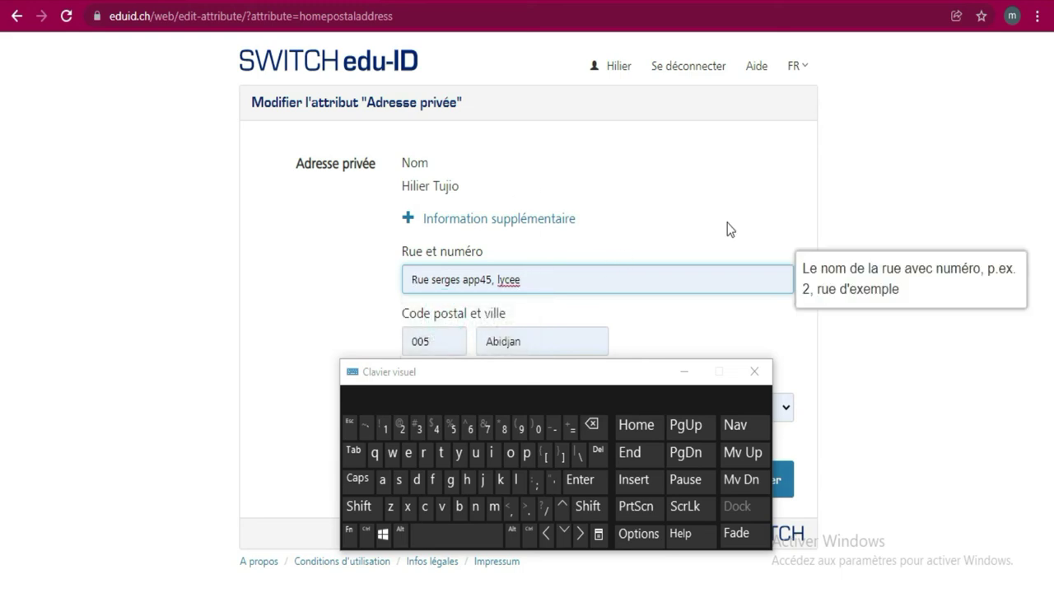
Step: Replace the postal code of the private address using the on-screen keyboard and save the address
{"action": "left_click_drag", "start_coordinate": [549, 371], "coordinate": [552, 503]}
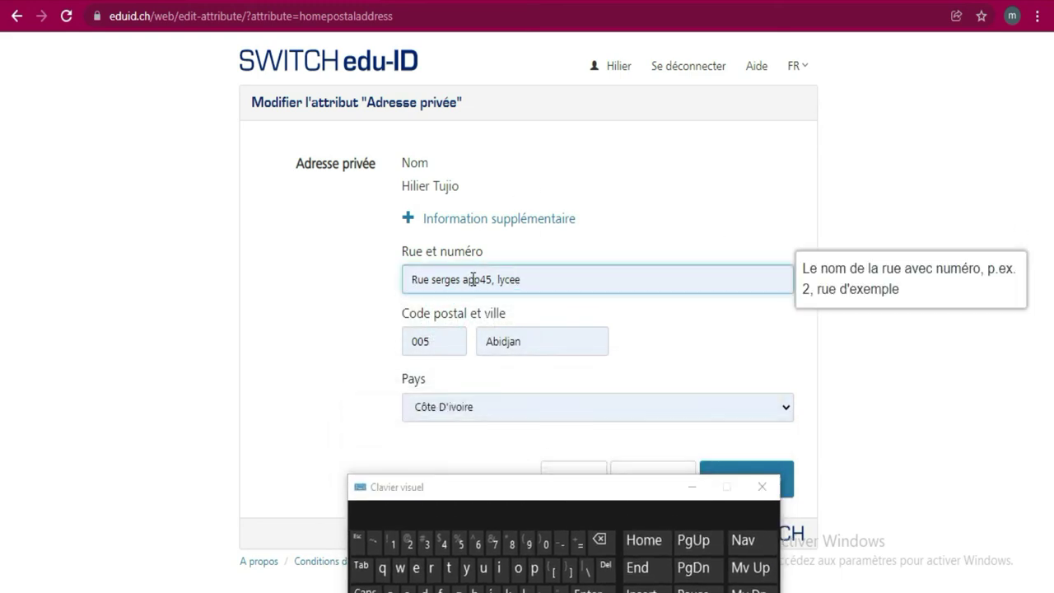
{"action": "left_click", "coordinate": [449, 335]}
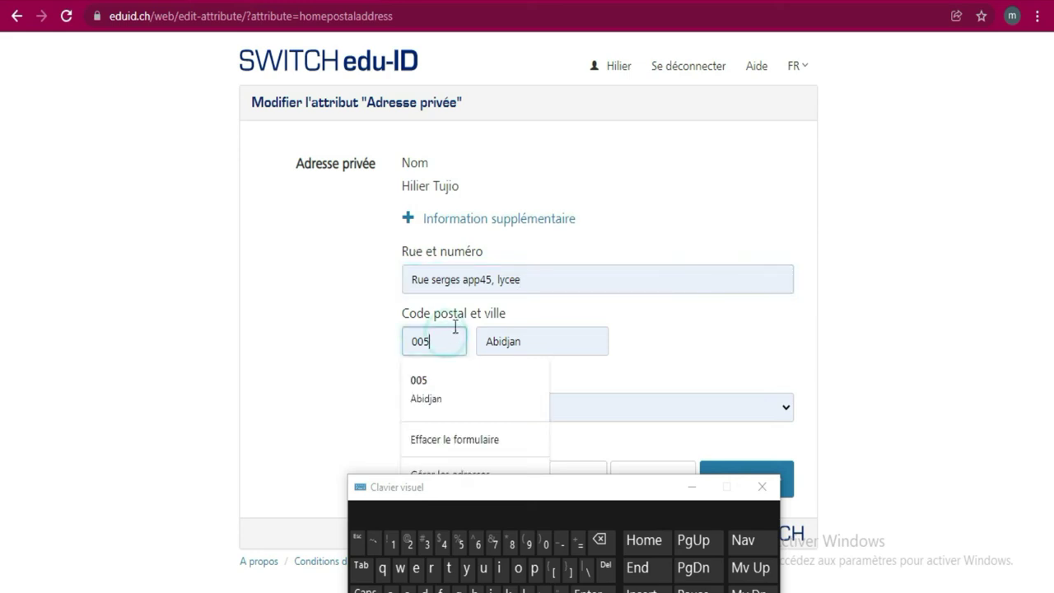
{"action": "left_click", "coordinate": [599, 542]}
{"action": "left_click", "coordinate": [599, 541]}
{"action": "left_click", "coordinate": [599, 542]}
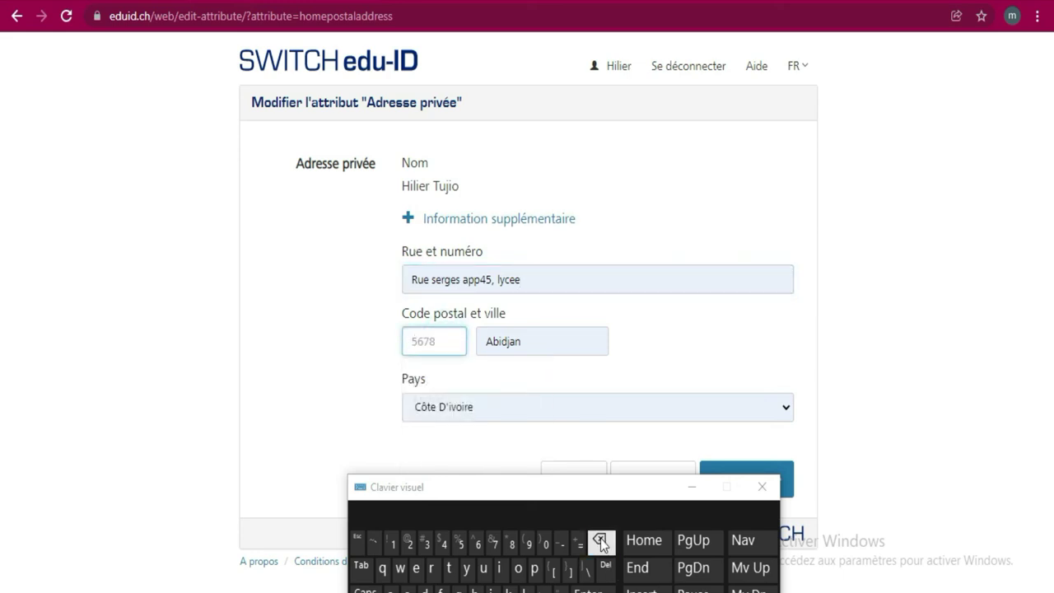
{"action": "left_click", "coordinate": [443, 545]}
{"action": "left_click", "coordinate": [461, 545]}
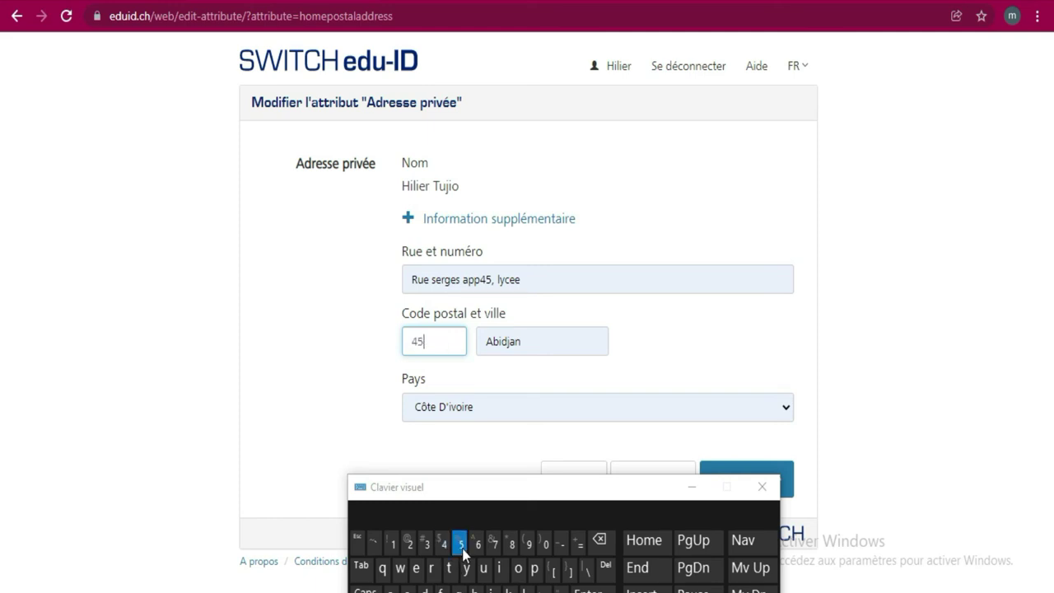
{"action": "left_click", "coordinate": [494, 544]}
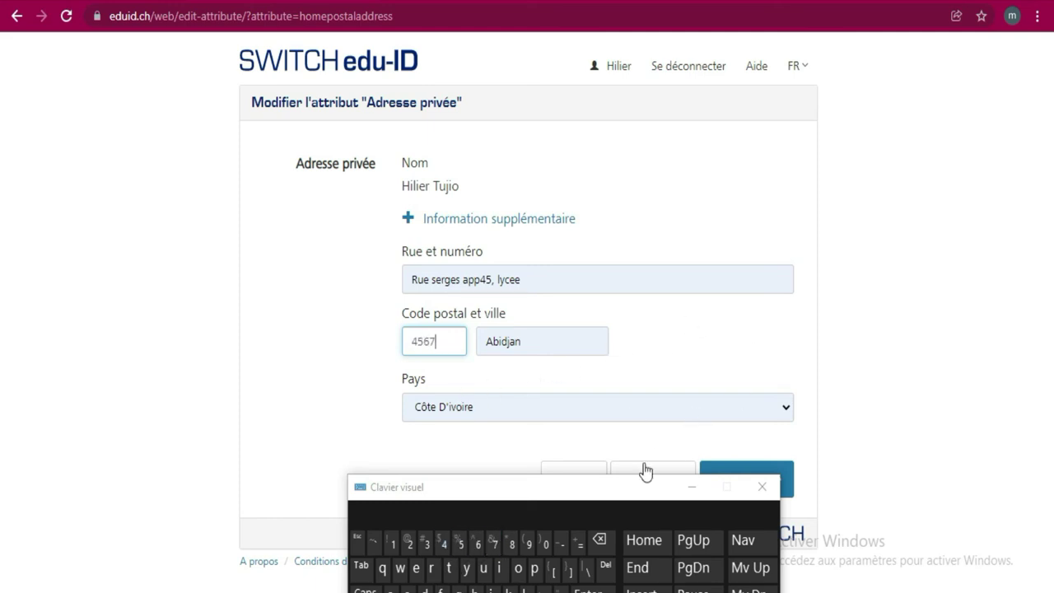
{"action": "left_click", "coordinate": [601, 492]}
{"action": "left_click_drag", "start_coordinate": [601, 491], "coordinate": [354, 471]}
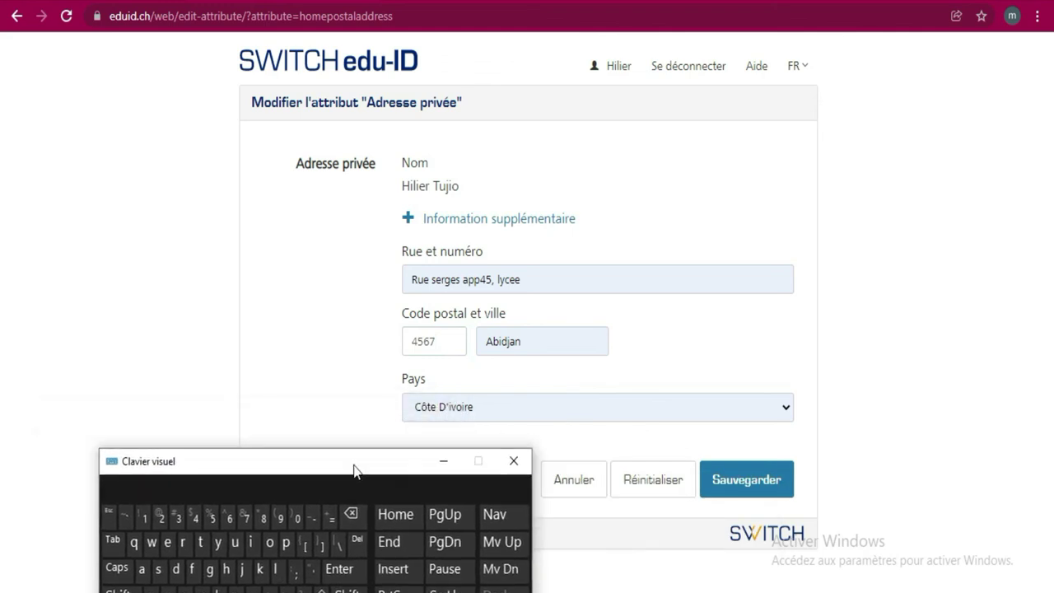
{"action": "left_click", "coordinate": [736, 486]}
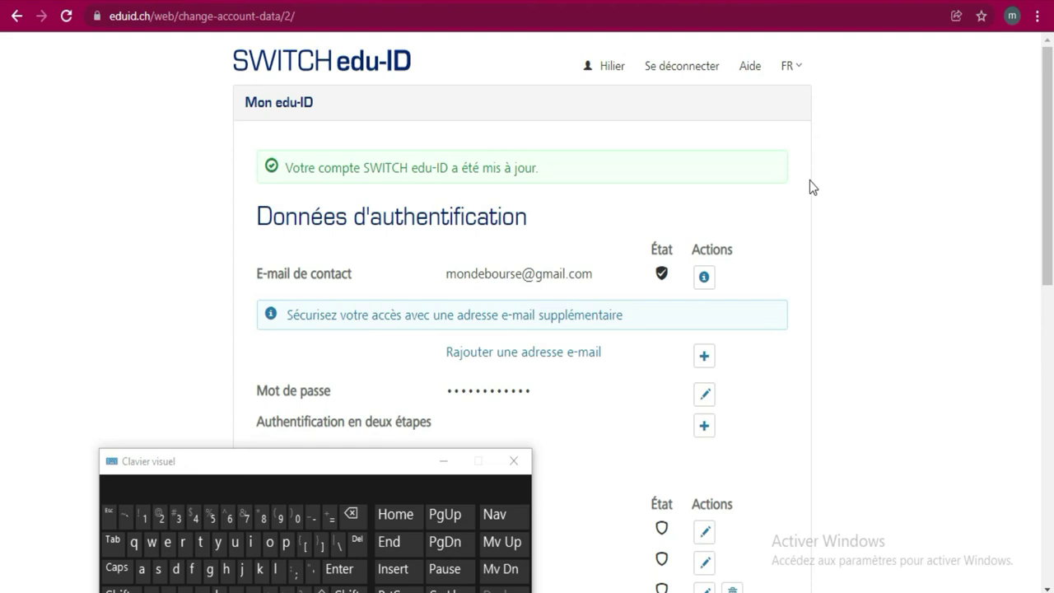
Step: Start adding a private phone number and bring the on-screen keyboard fully into view below the form
{"action": "scroll", "coordinate": [810, 181], "scroll_direction": "down", "scroll_amount": 3}
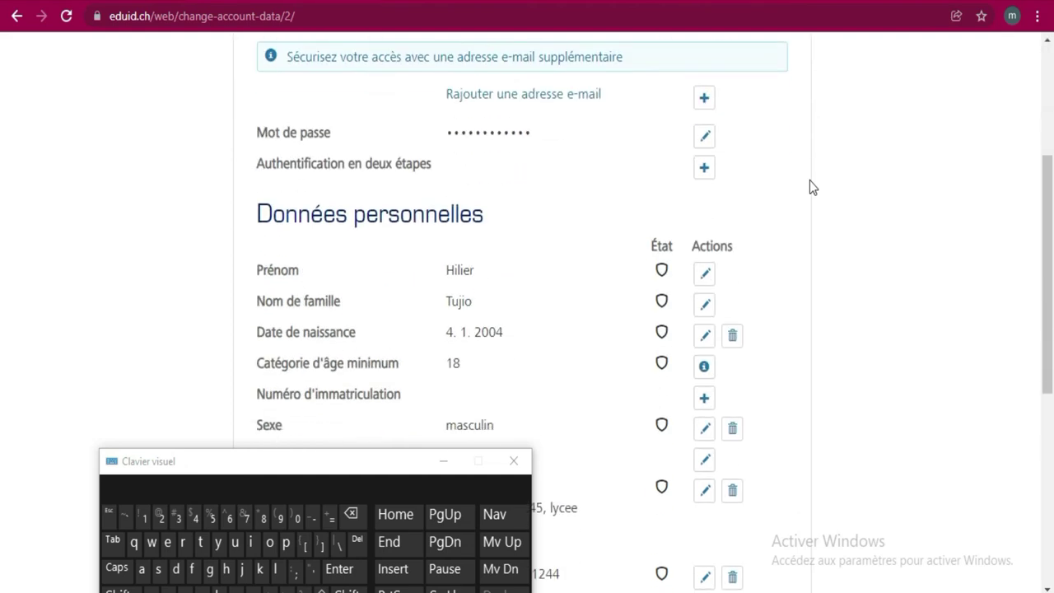
{"action": "scroll", "coordinate": [809, 180], "scroll_direction": "down", "scroll_amount": 4}
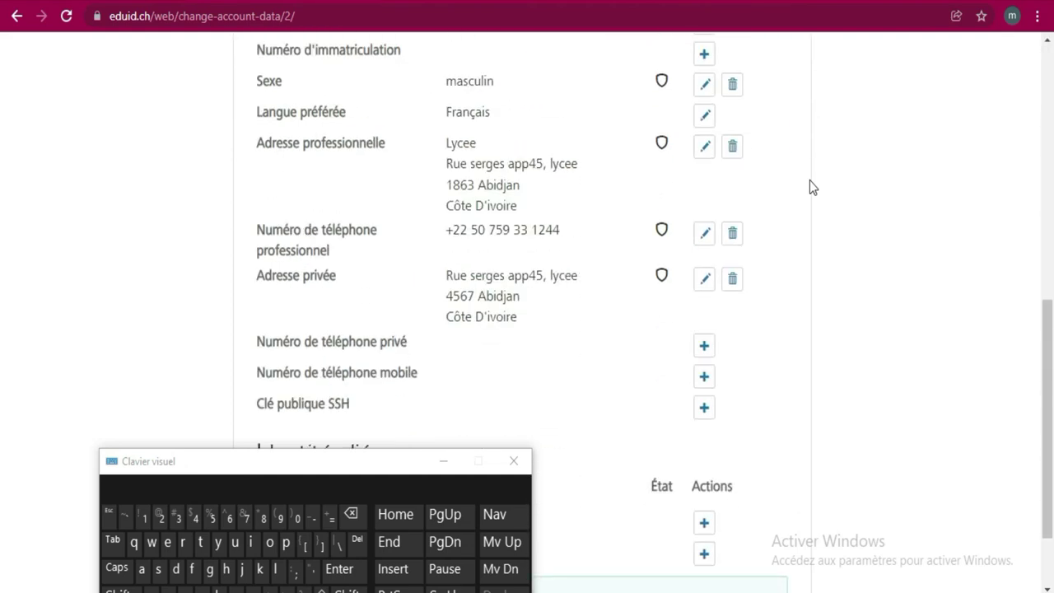
{"action": "scroll", "coordinate": [810, 180], "scroll_direction": "down", "scroll_amount": 2}
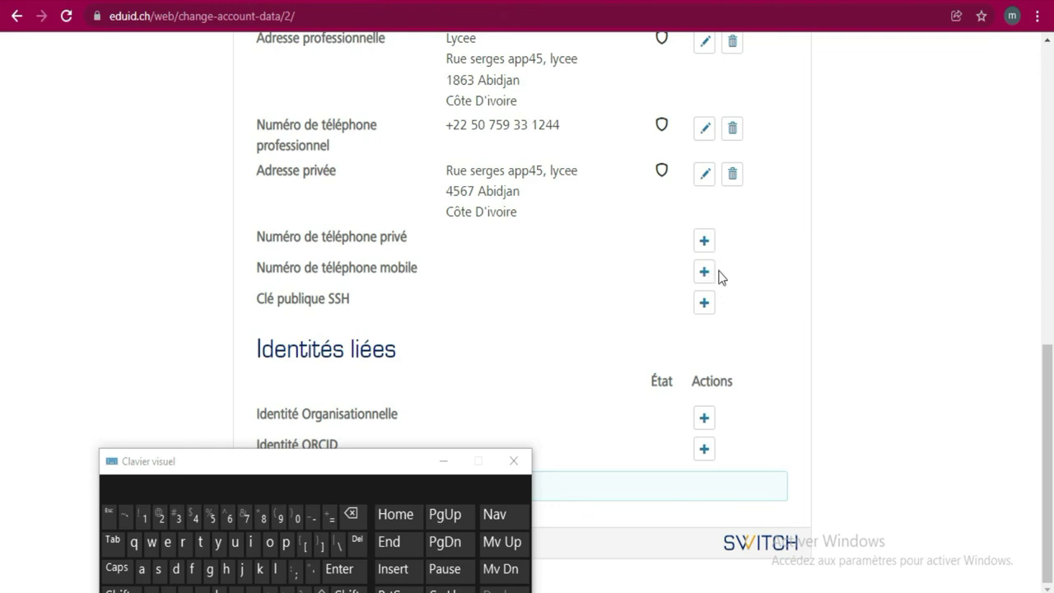
{"action": "left_click", "coordinate": [704, 244]}
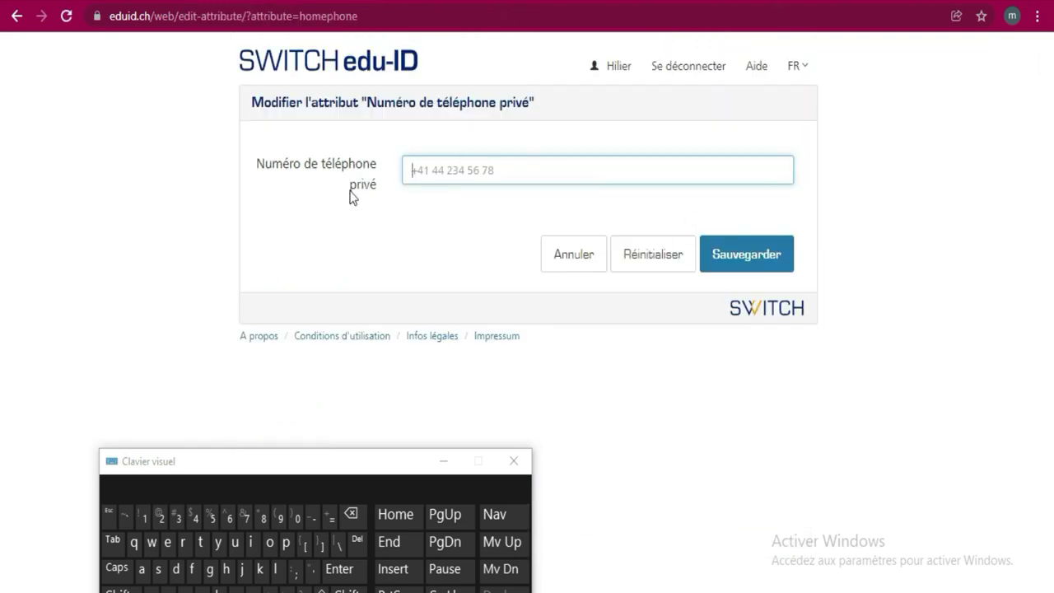
{"action": "left_click_drag", "start_coordinate": [331, 471], "coordinate": [442, 328]}
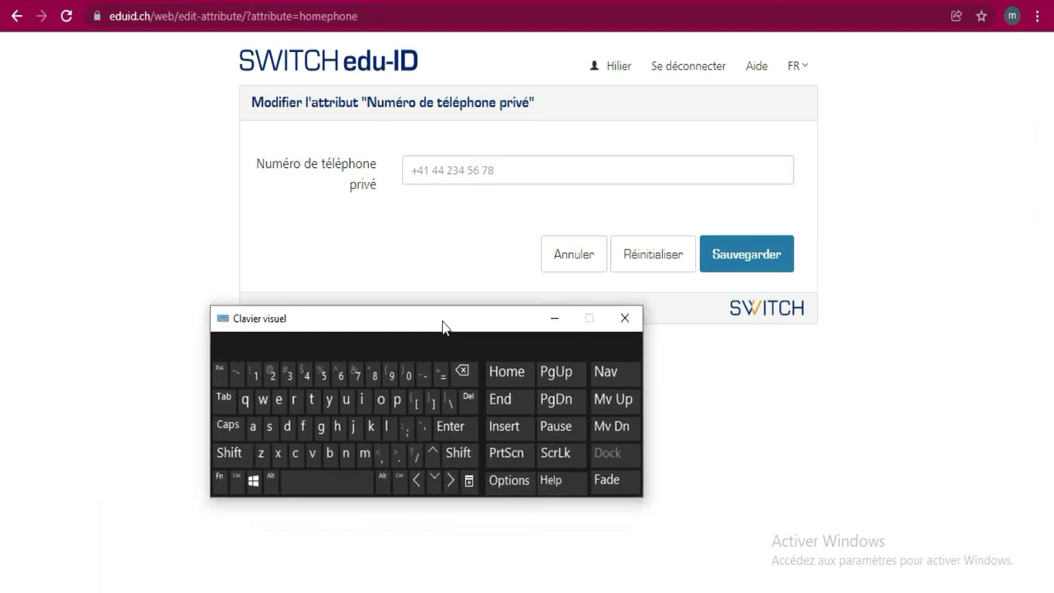
Step: Try to enter the private phone number in international format with the on-screen keyboard
{"action": "left_click", "coordinate": [229, 452]}
{"action": "left_click", "coordinate": [442, 373]}
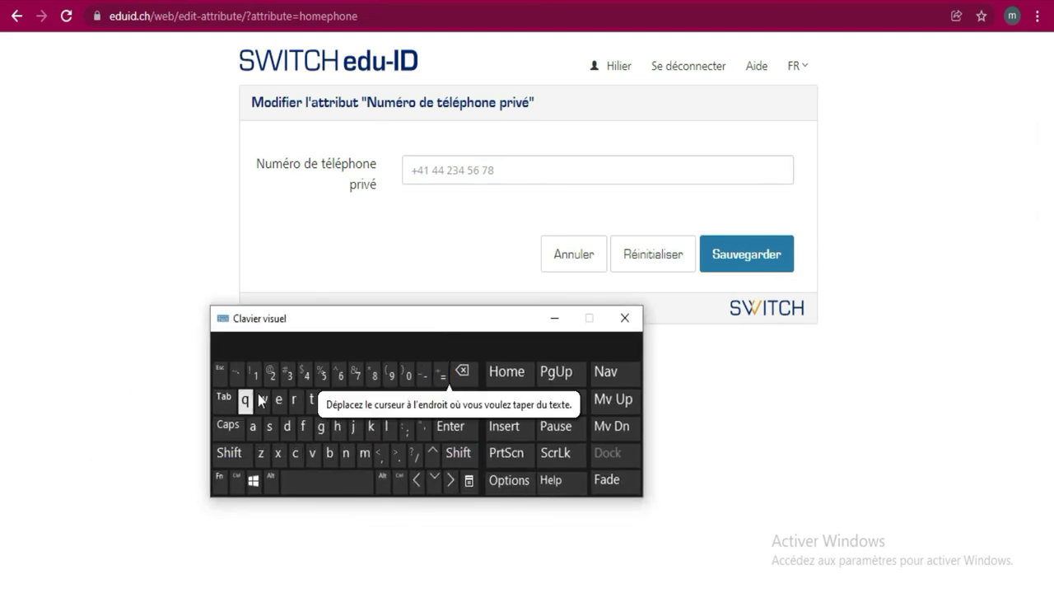
{"action": "left_click", "coordinate": [272, 372]}
{"action": "left_click", "coordinate": [324, 376]}
{"action": "left_click", "coordinate": [340, 375]}
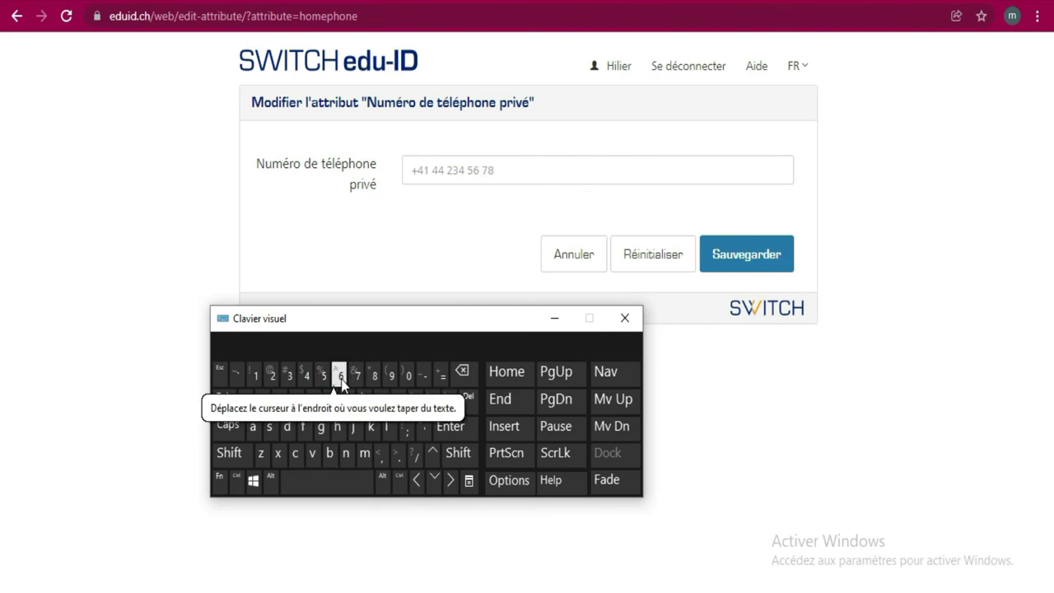
{"action": "left_click", "coordinate": [357, 375]}
{"action": "left_click", "coordinate": [407, 375]}
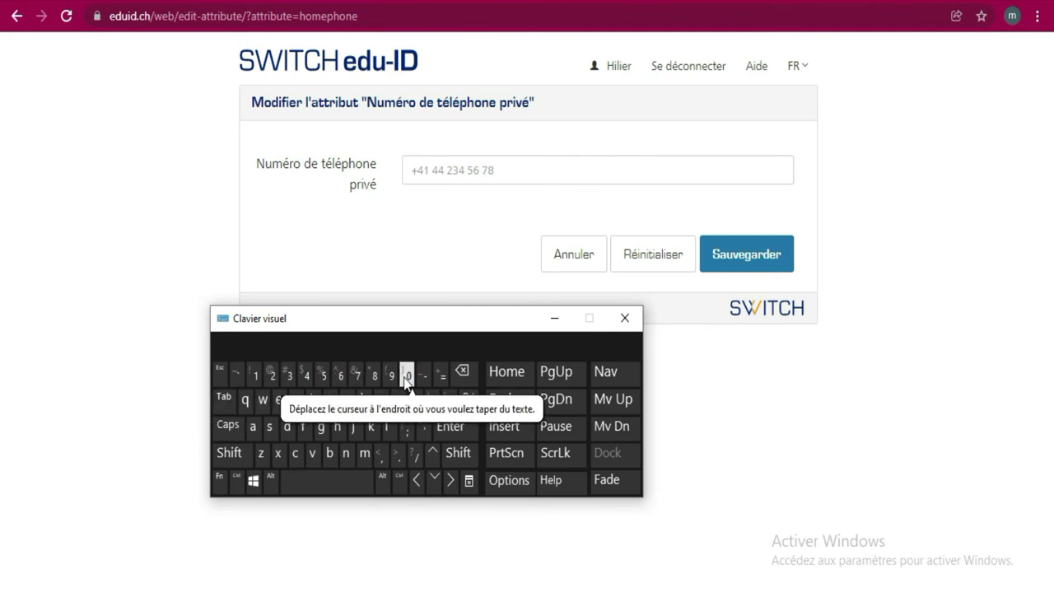
{"action": "left_click", "coordinate": [391, 377]}
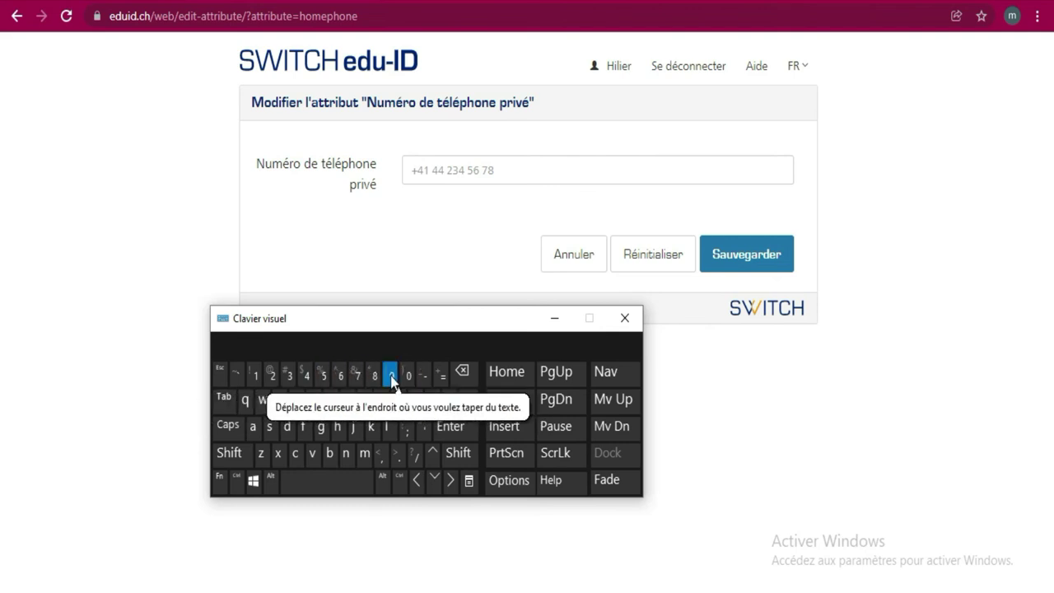
{"action": "left_click", "coordinate": [375, 378]}
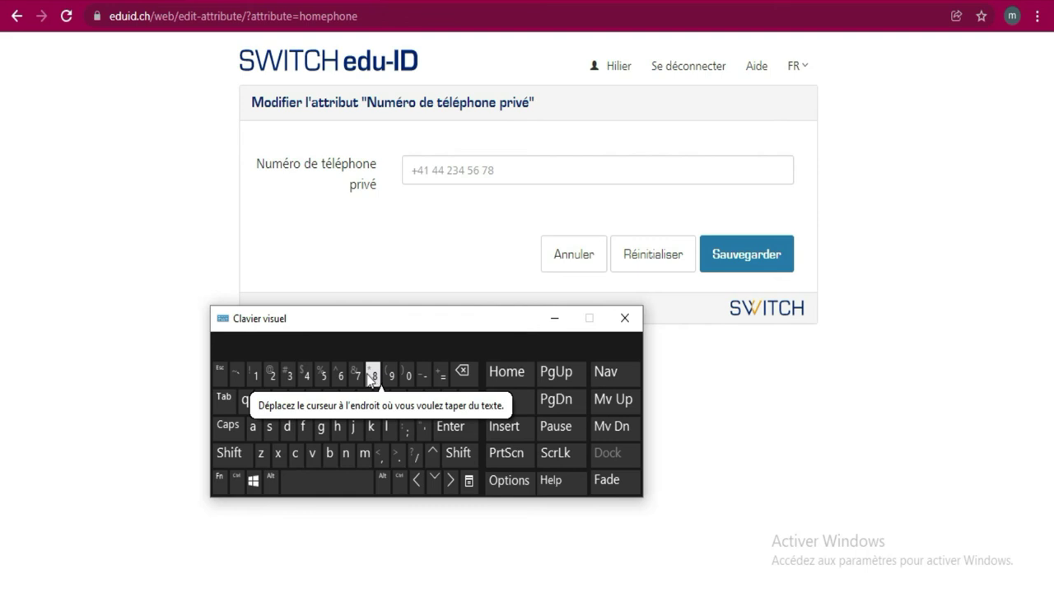
{"action": "left_click", "coordinate": [345, 376]}
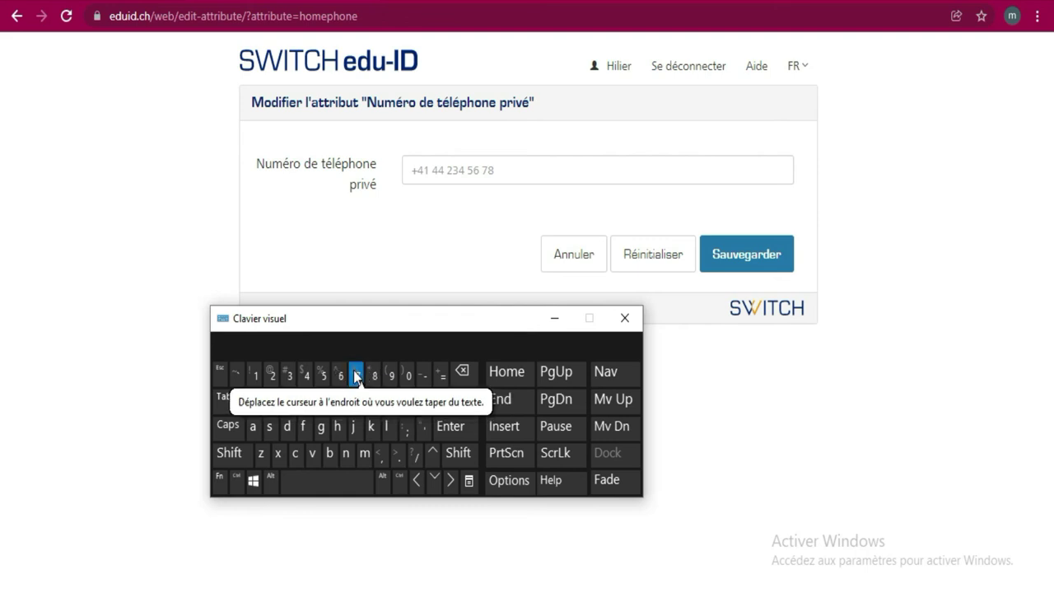
Step: Enter the private phone number in international format with the on-screen keyboard and save it
{"action": "left_click", "coordinate": [497, 171]}
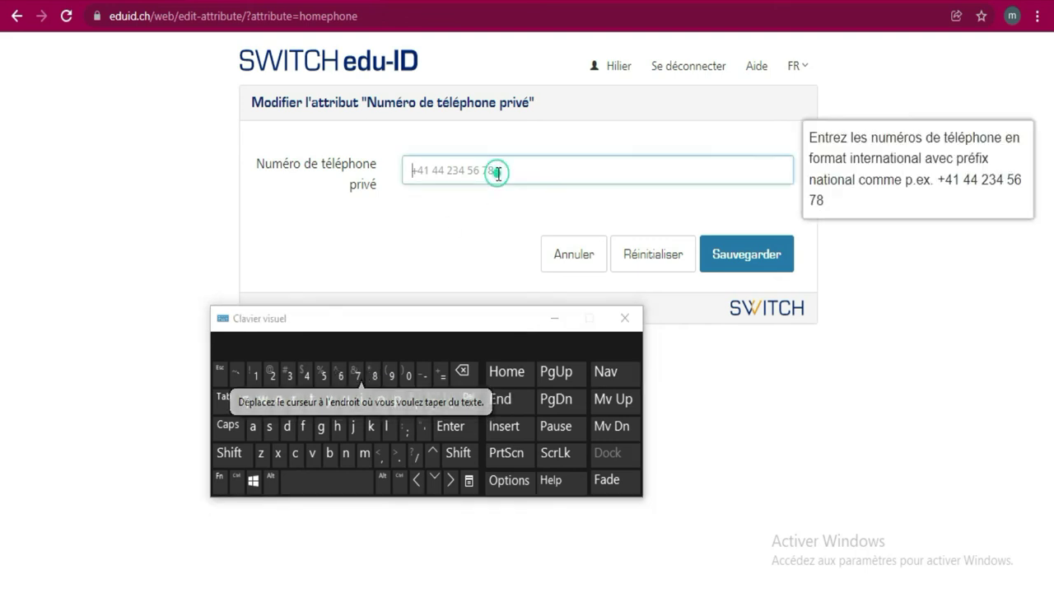
{"action": "left_click", "coordinate": [234, 454]}
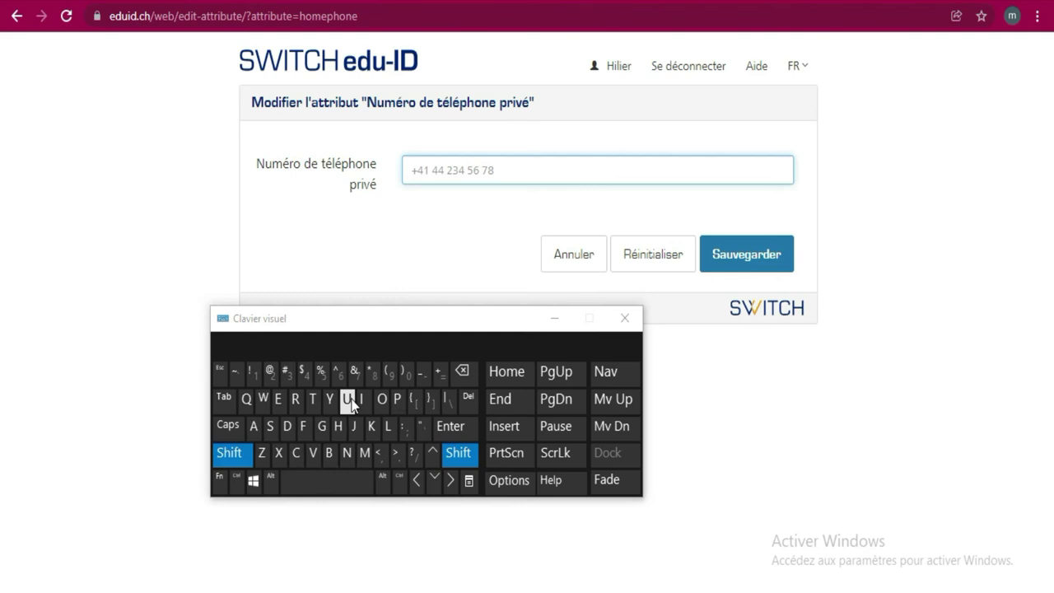
{"action": "left_click", "coordinate": [441, 376]}
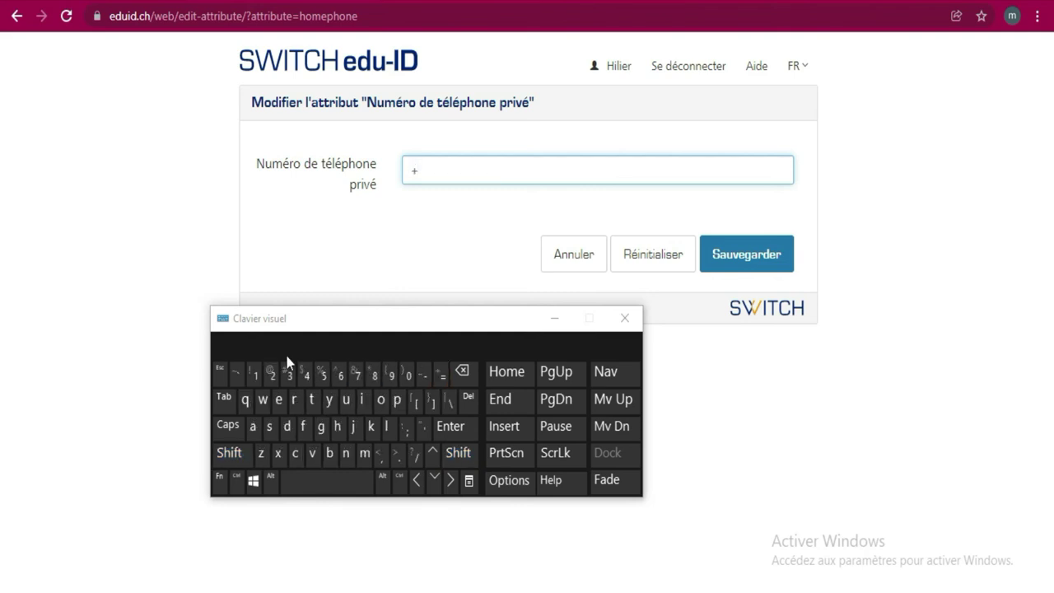
{"action": "double_click", "coordinate": [272, 376]}
{"action": "left_click", "coordinate": [324, 375]}
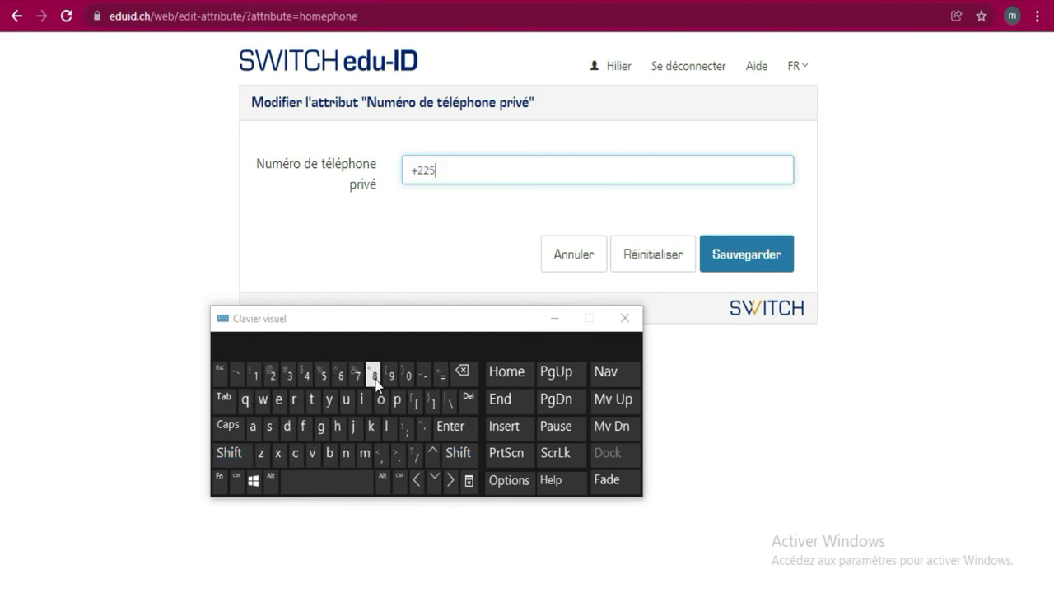
{"action": "left_click", "coordinate": [359, 376]}
{"action": "left_click", "coordinate": [375, 377]}
{"action": "left_click", "coordinate": [405, 377]}
{"action": "left_click", "coordinate": [405, 377]}
{"action": "left_click", "coordinate": [323, 376]}
{"action": "left_click", "coordinate": [324, 378]}
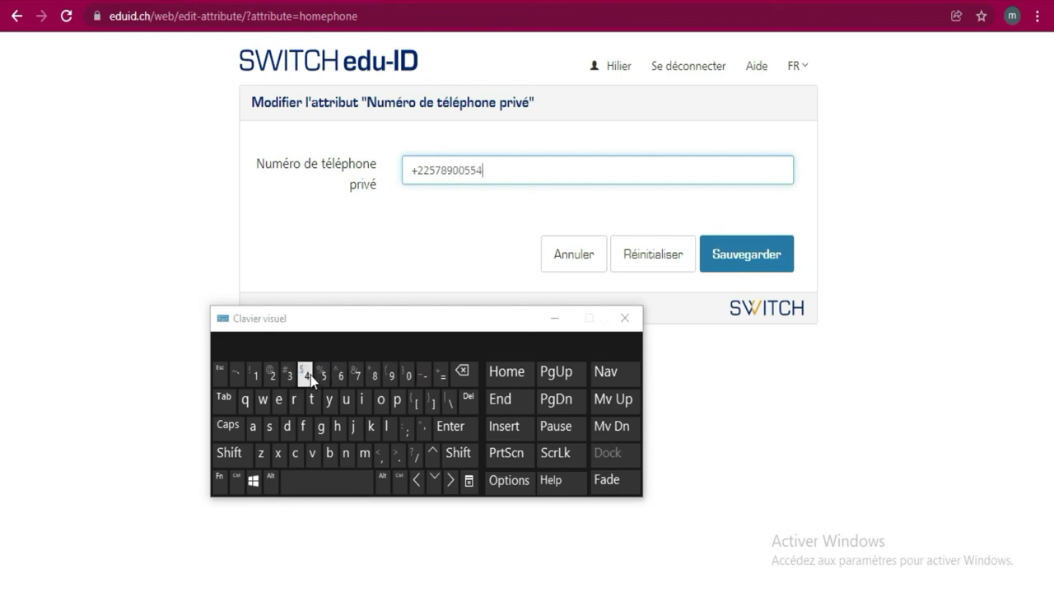
{"action": "left_click", "coordinate": [783, 259]}
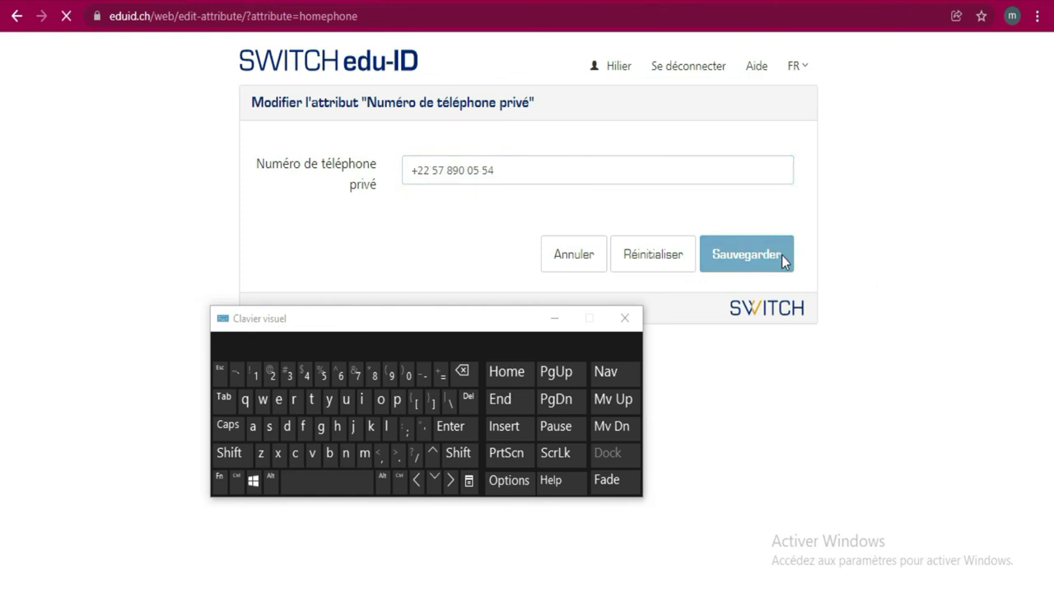
Step: Move the on-screen keyboard lower to uncover the personal data list and start adding a mobile phone number
{"action": "scroll", "coordinate": [785, 262], "scroll_direction": "down", "scroll_amount": 5}
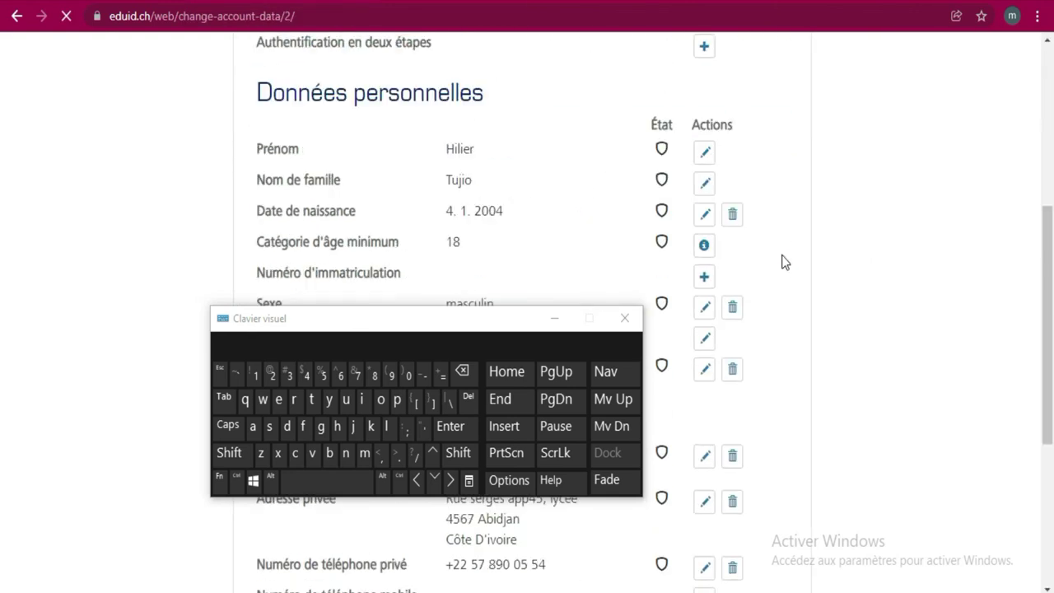
{"action": "scroll", "coordinate": [785, 262], "scroll_direction": "down", "scroll_amount": 4}
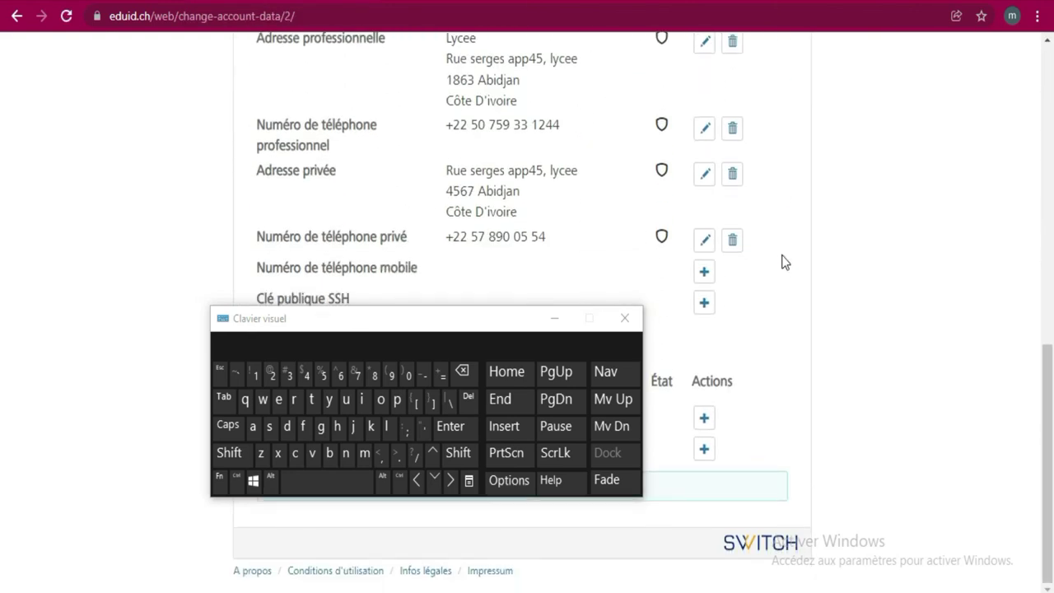
{"action": "left_click_drag", "start_coordinate": [470, 323], "coordinate": [497, 385]}
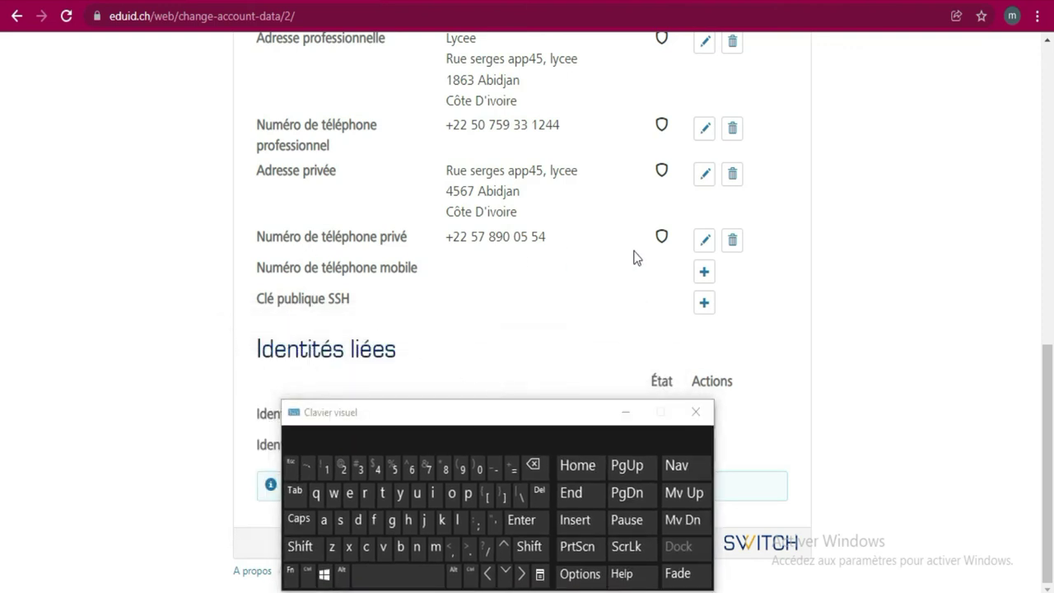
{"action": "left_click", "coordinate": [702, 273]}
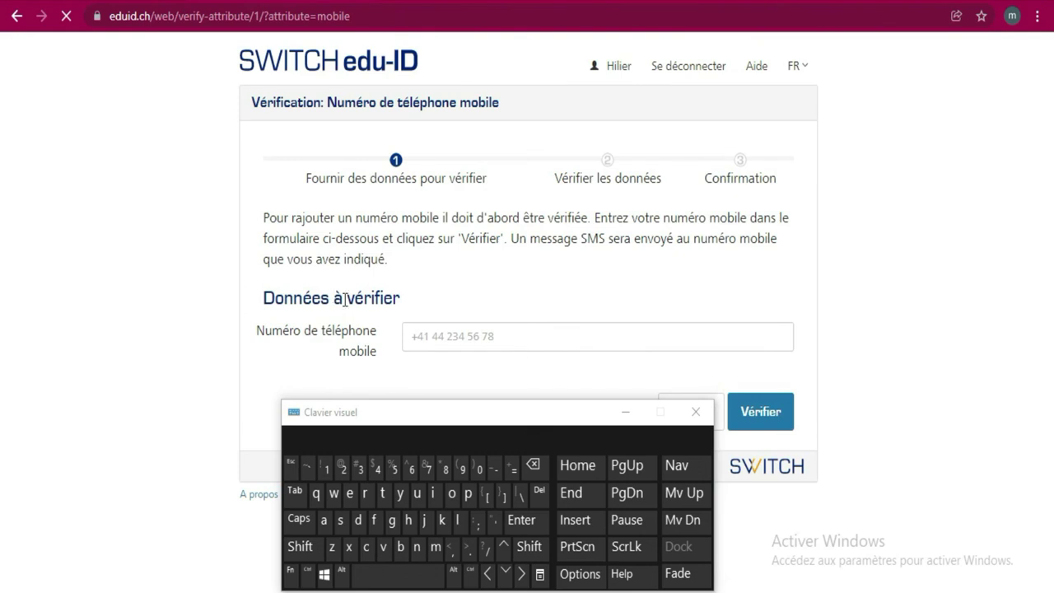
Step: Try to enter a mobile phone number in international format with the on-screen keyboard and submit it for verification
{"action": "left_click", "coordinate": [456, 333]}
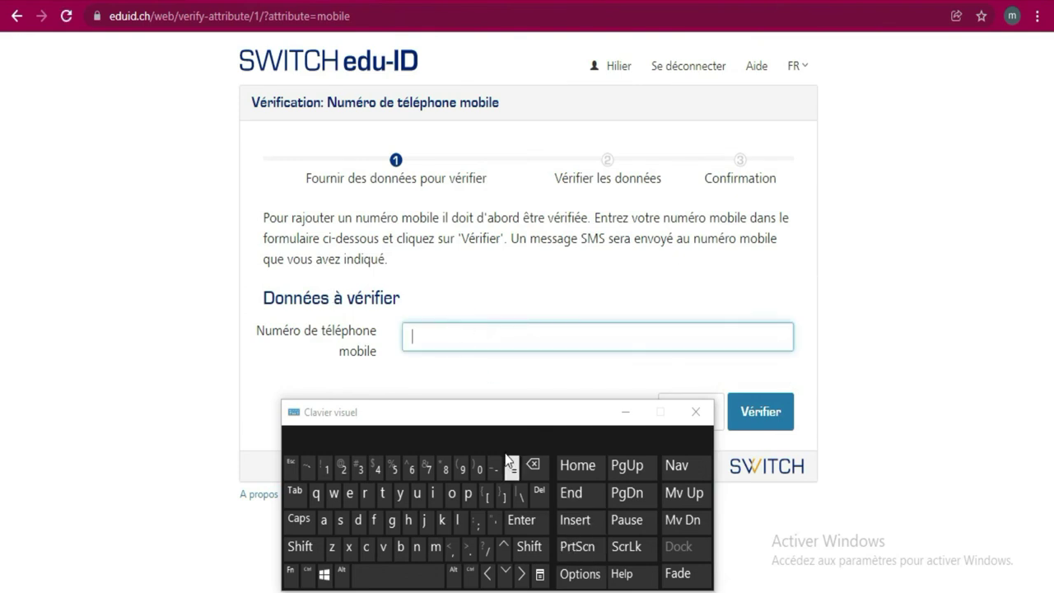
{"action": "left_click", "coordinate": [307, 548]}
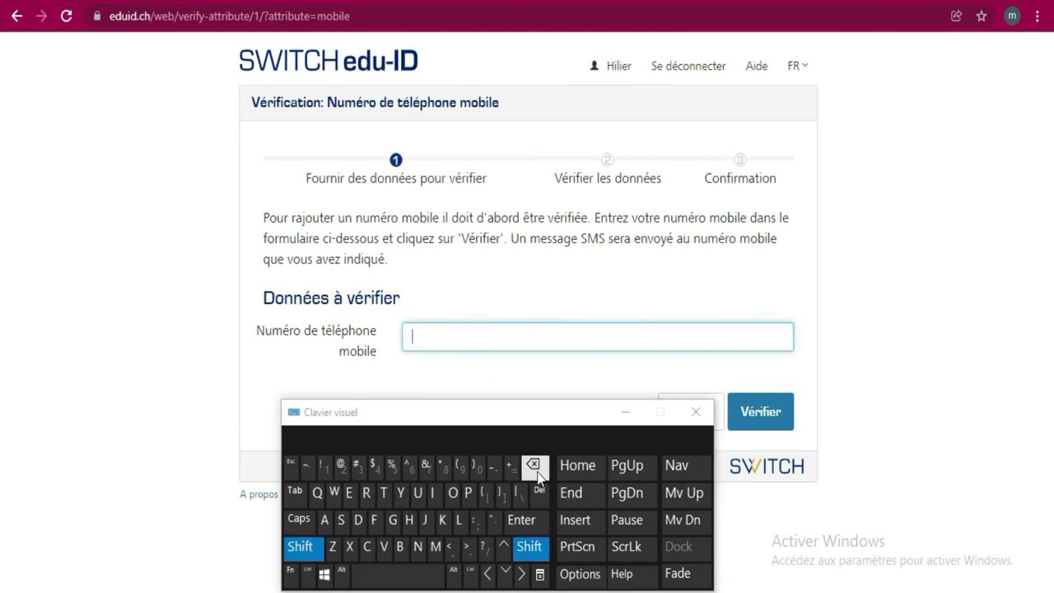
{"action": "left_click", "coordinate": [512, 468]}
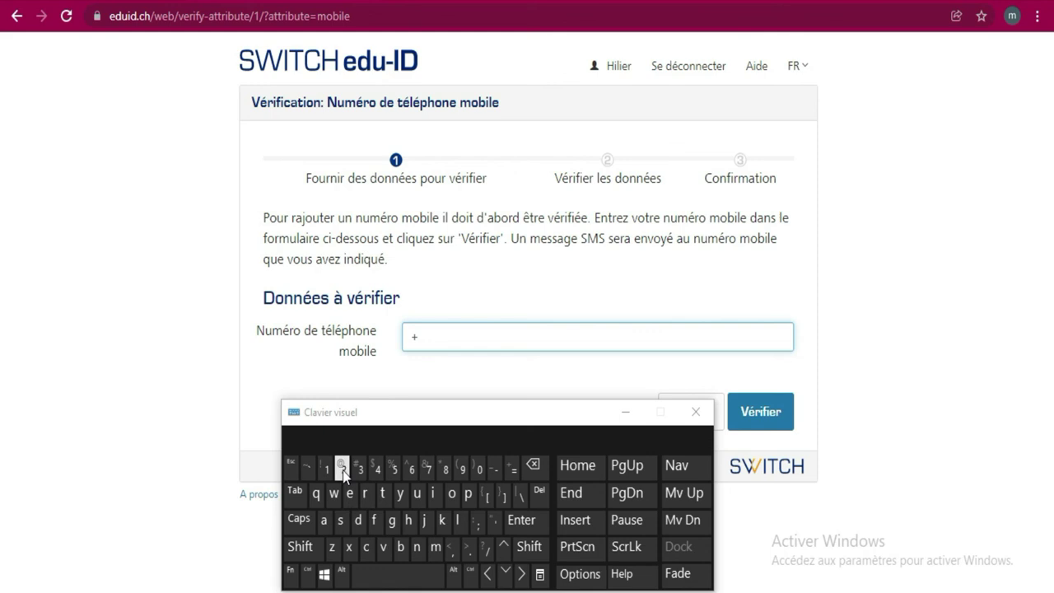
{"action": "left_click", "coordinate": [394, 467]}
{"action": "left_click", "coordinate": [429, 469]}
{"action": "left_click", "coordinate": [463, 471]}
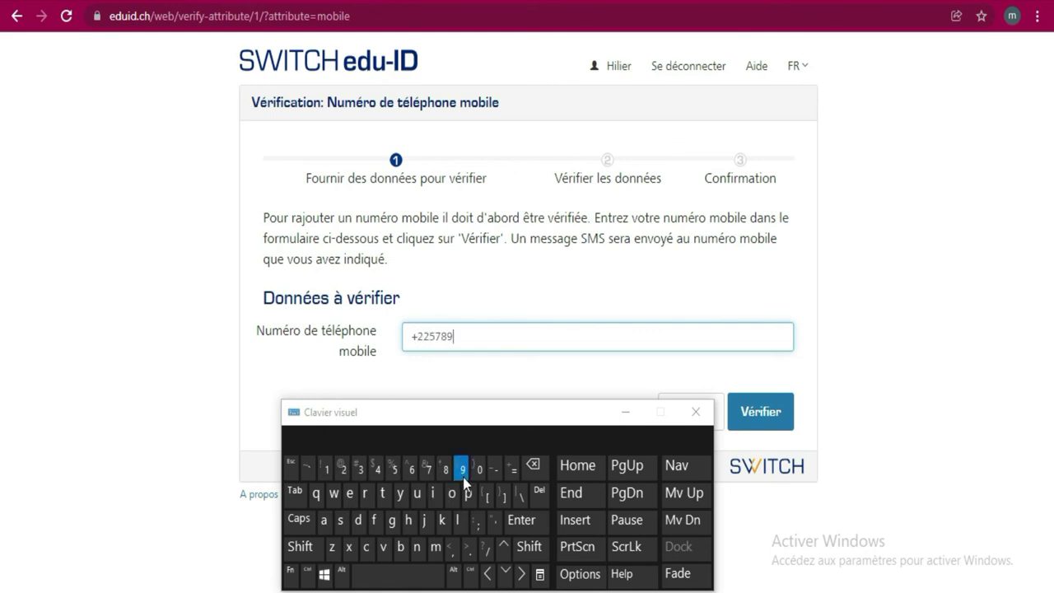
{"action": "left_click", "coordinate": [481, 470]}
{"action": "left_click", "coordinate": [481, 470]}
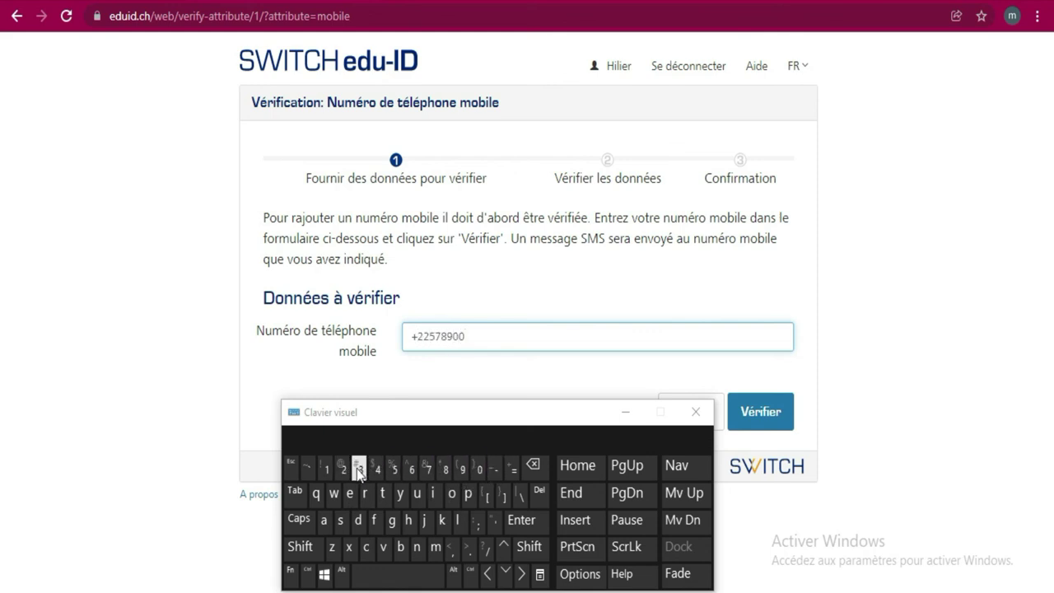
{"action": "left_click", "coordinate": [345, 469]}
{"action": "left_click", "coordinate": [396, 470]}
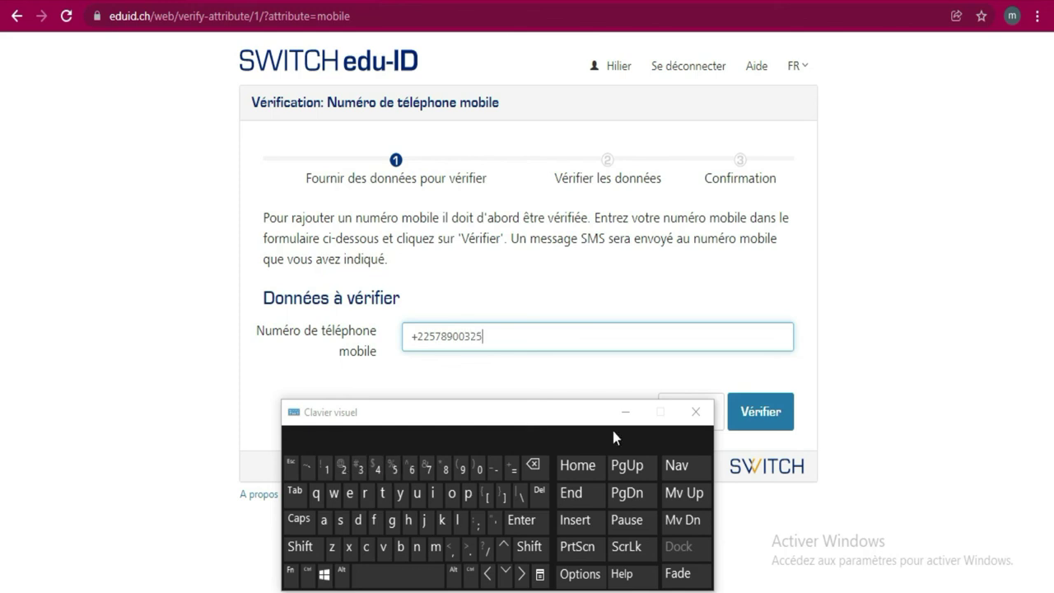
{"action": "left_click", "coordinate": [791, 416]}
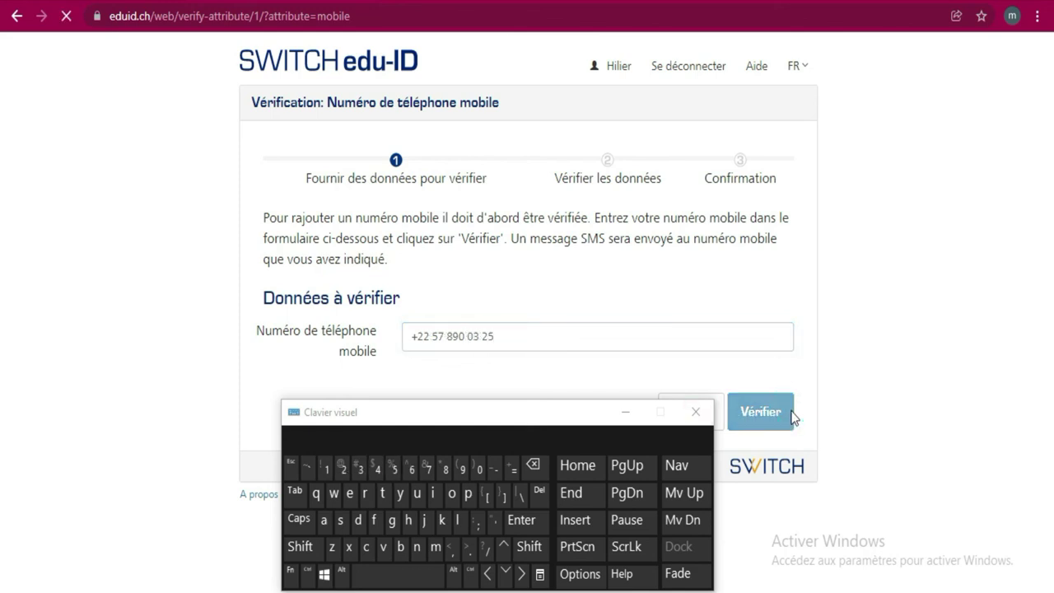
Step: Return from the verification code page to the mobile number form and clear the number from the field
{"action": "left_click", "coordinate": [501, 299]}
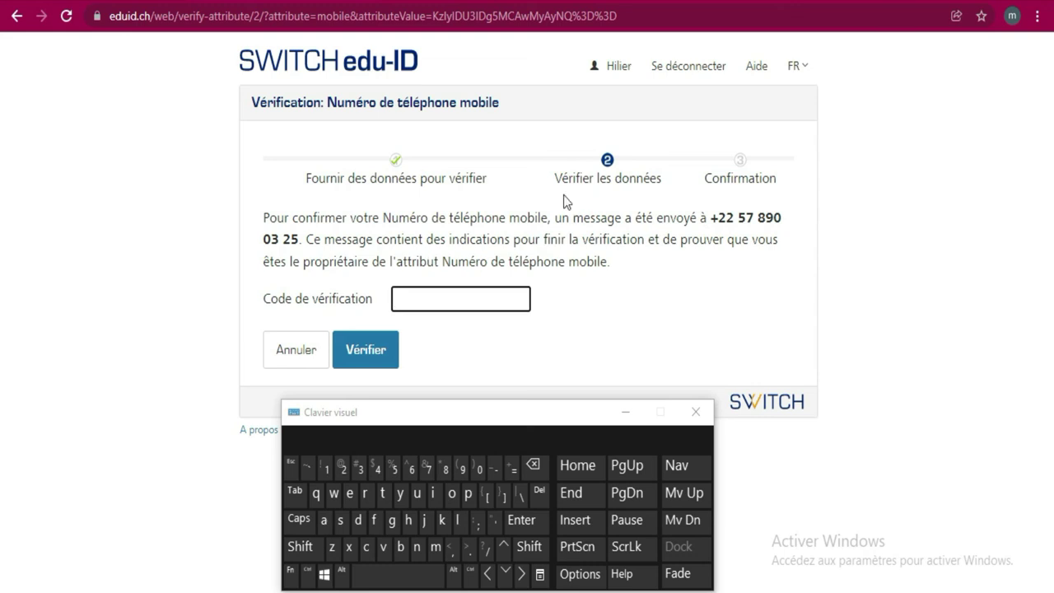
{"action": "left_click", "coordinate": [15, 16]}
{"action": "left_click", "coordinate": [519, 332]}
{"action": "left_click", "coordinate": [301, 547]}
{"action": "left_click", "coordinate": [495, 468]}
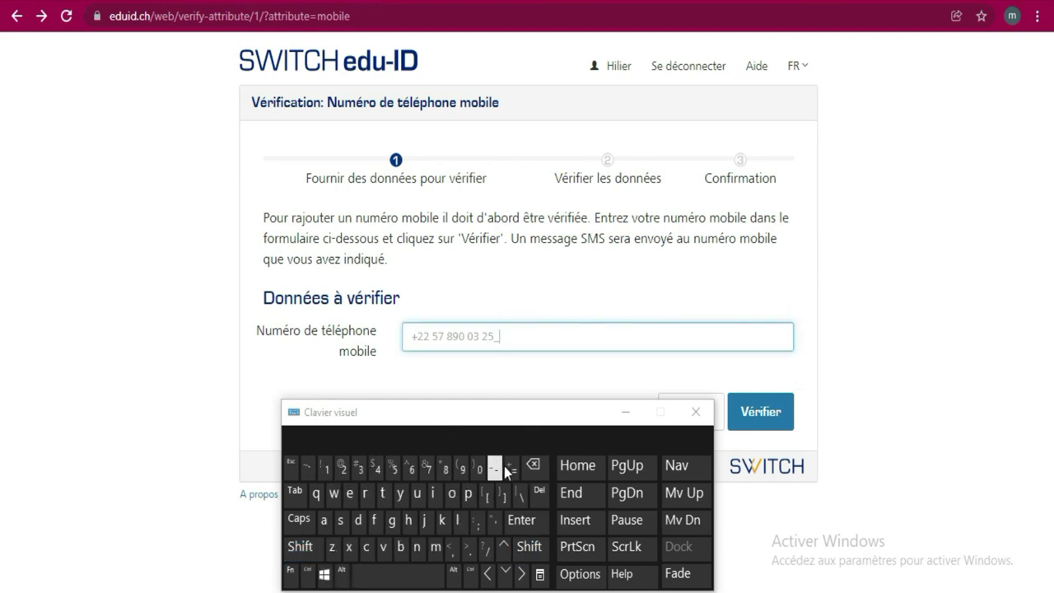
{"action": "left_click", "coordinate": [302, 547]}
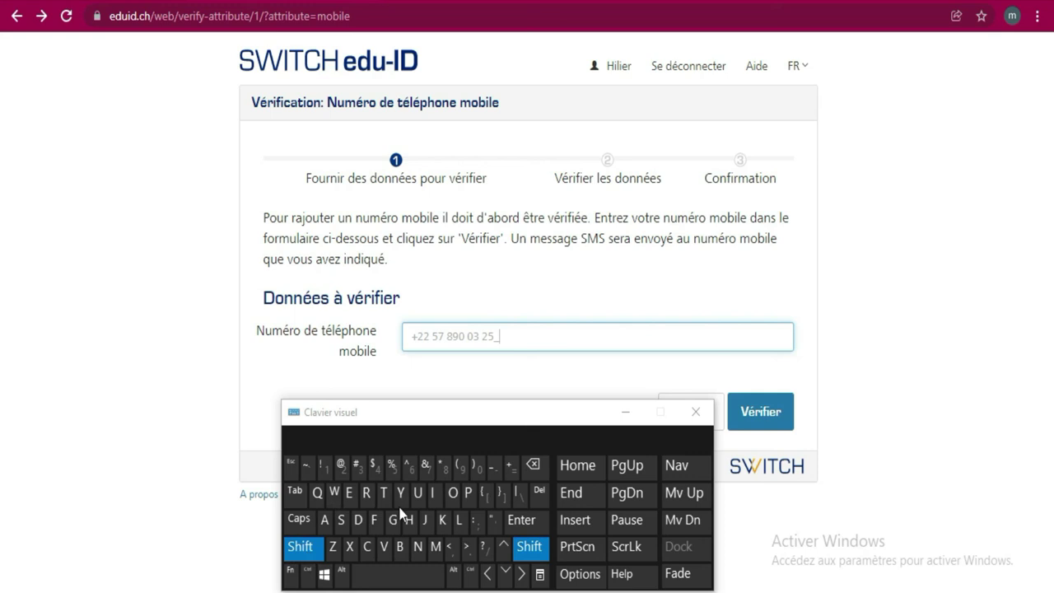
{"action": "left_click", "coordinate": [511, 468]}
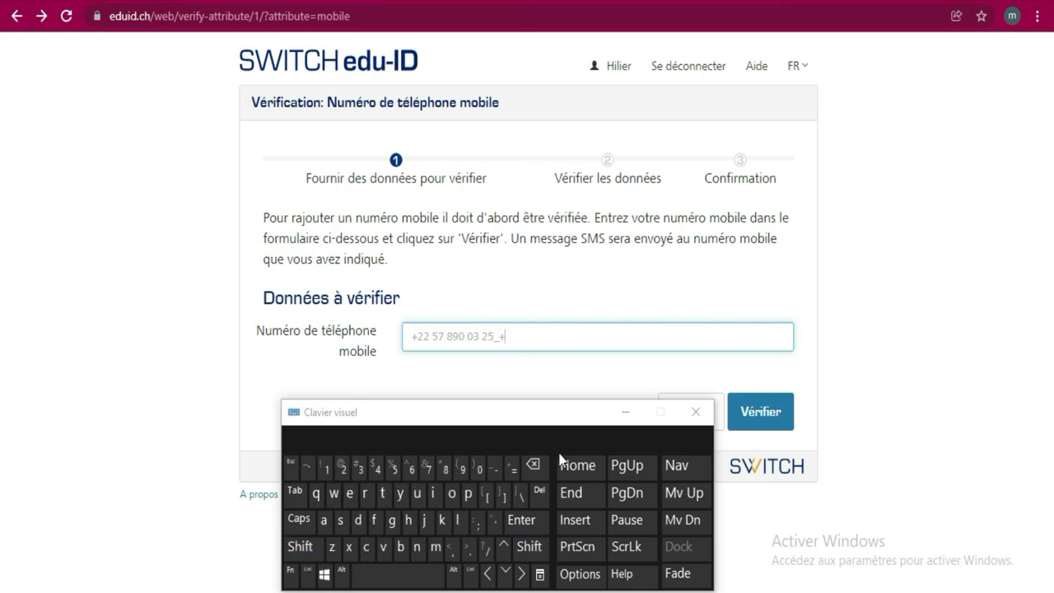
{"action": "left_click", "coordinate": [534, 467]}
{"action": "left_click_drag", "start_coordinate": [546, 471], "coordinate": [545, 471]}
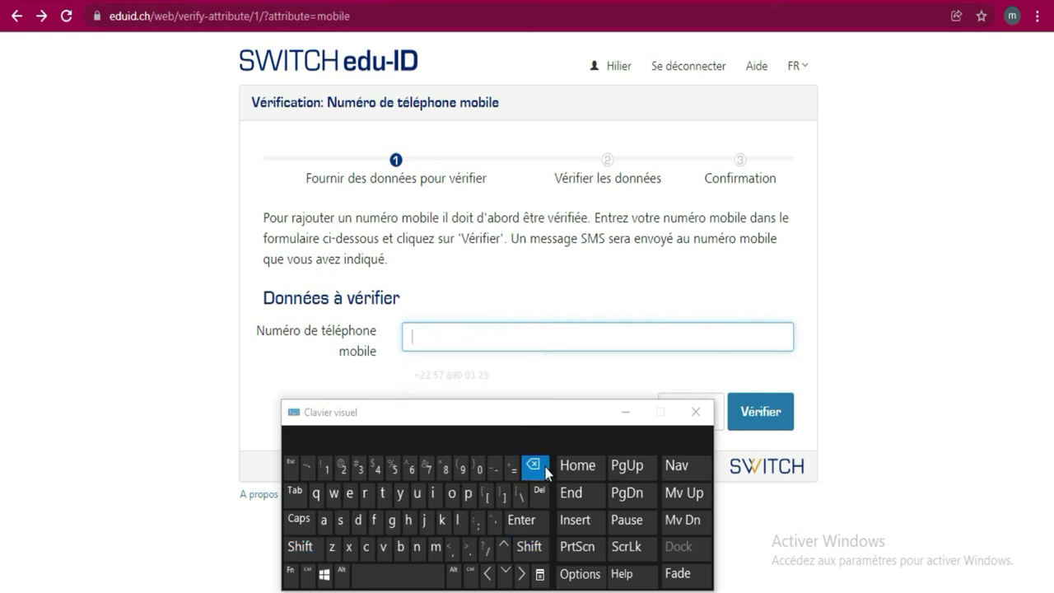
Step: Enter a different mobile phone number in international format with the on-screen keyboard
{"action": "left_click", "coordinate": [298, 550]}
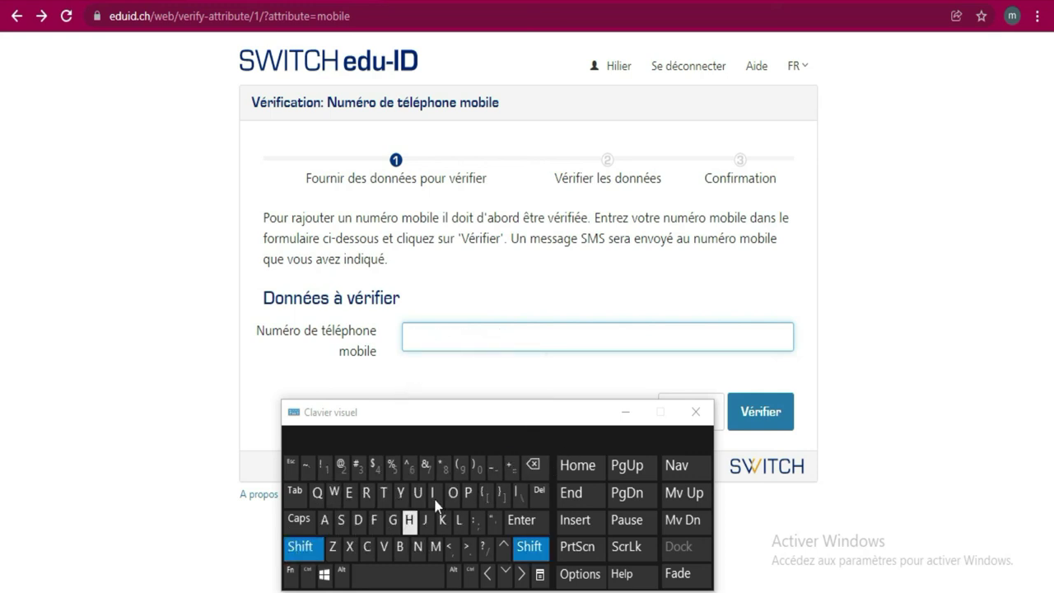
{"action": "left_click", "coordinate": [511, 468]}
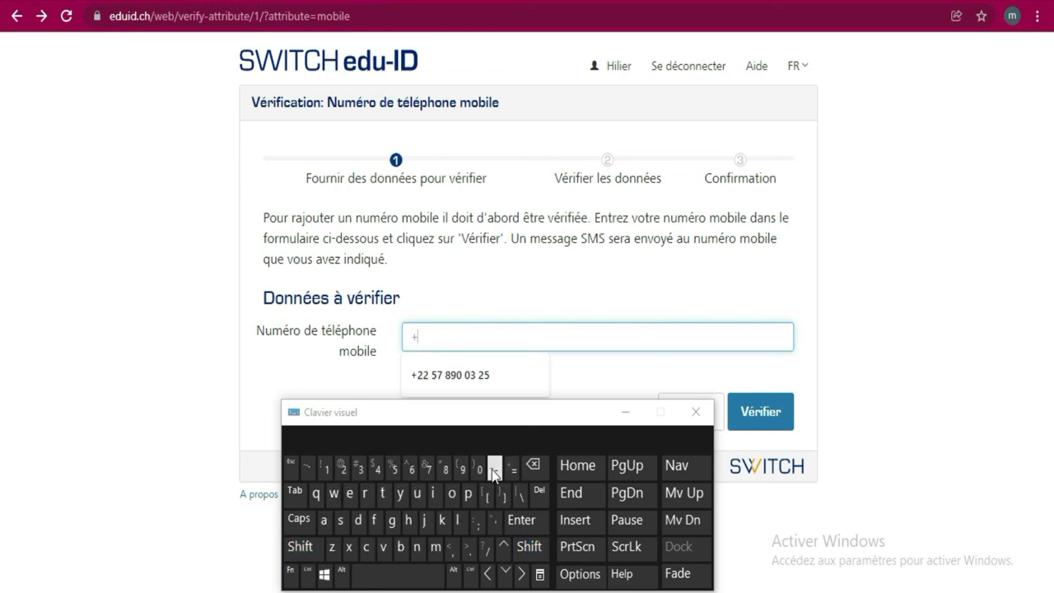
{"action": "left_click", "coordinate": [429, 468]}
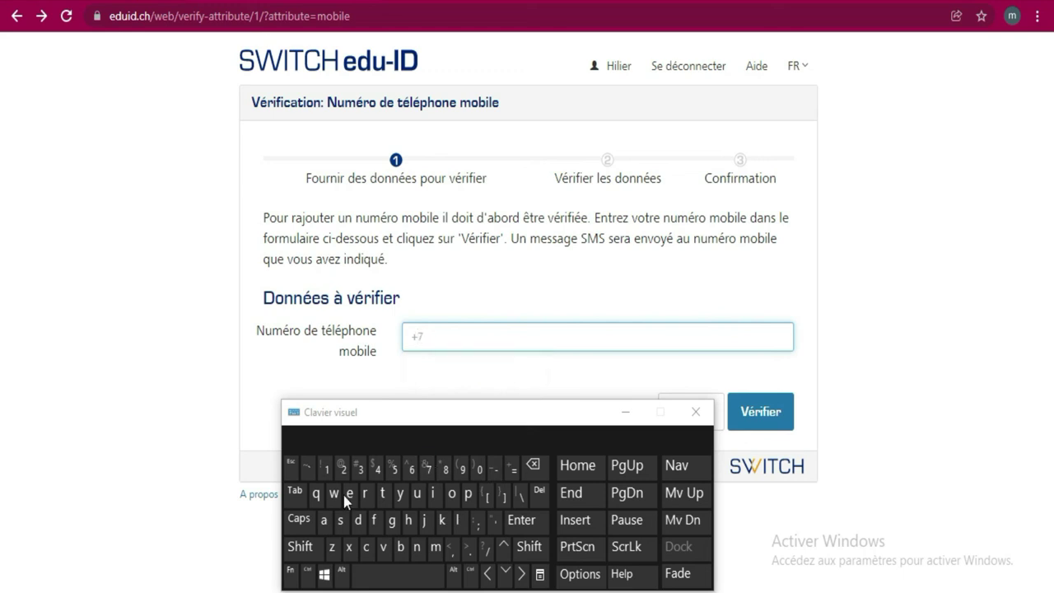